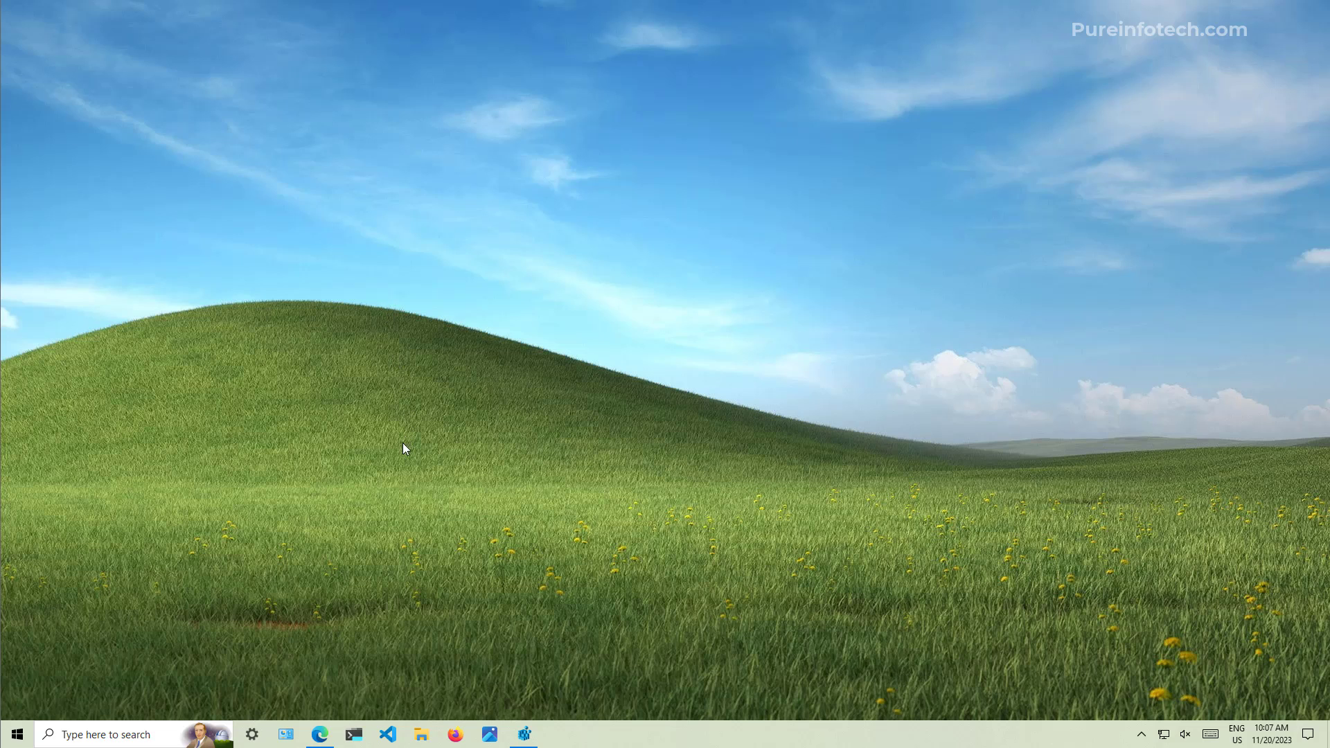
Step: Open Settings > Update & Security > Windows Insider Program, placing the window beside the browser guide
{"action": "key", "text": "alt+Tab"}
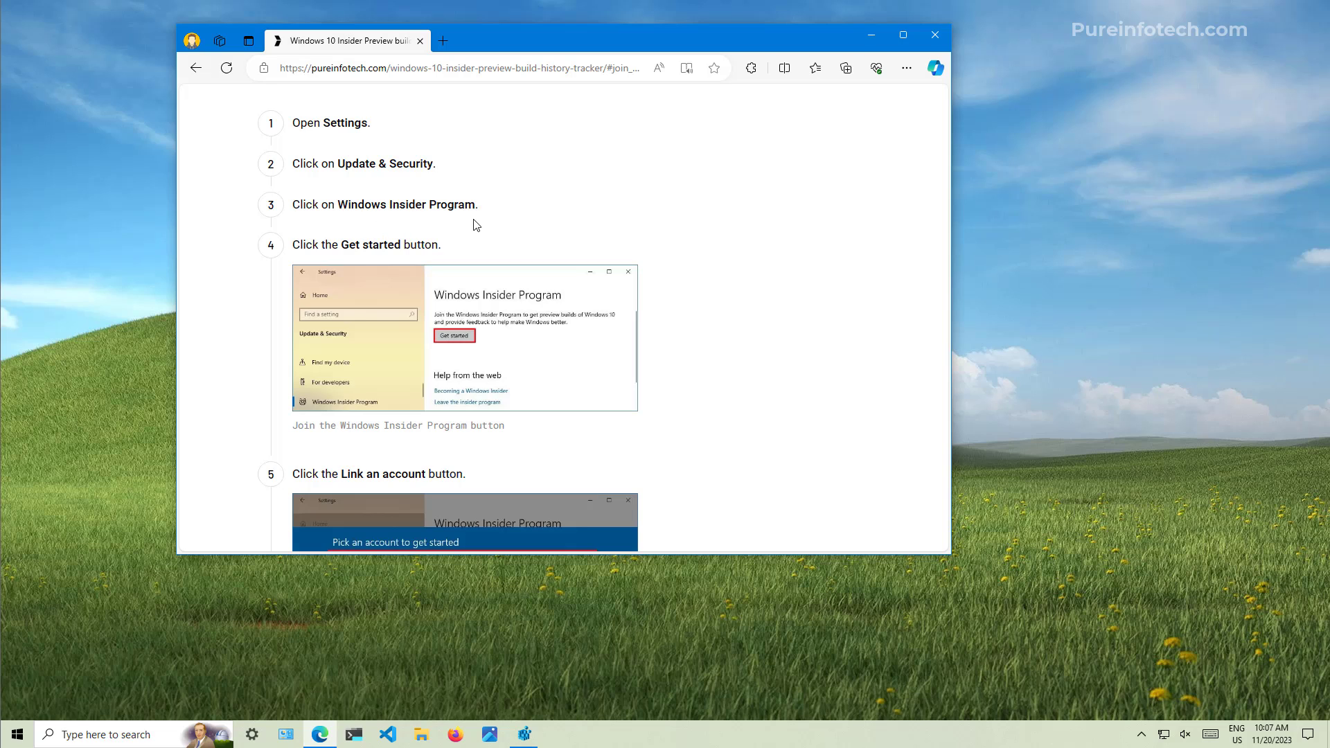
{"action": "left_click", "coordinate": [253, 743]}
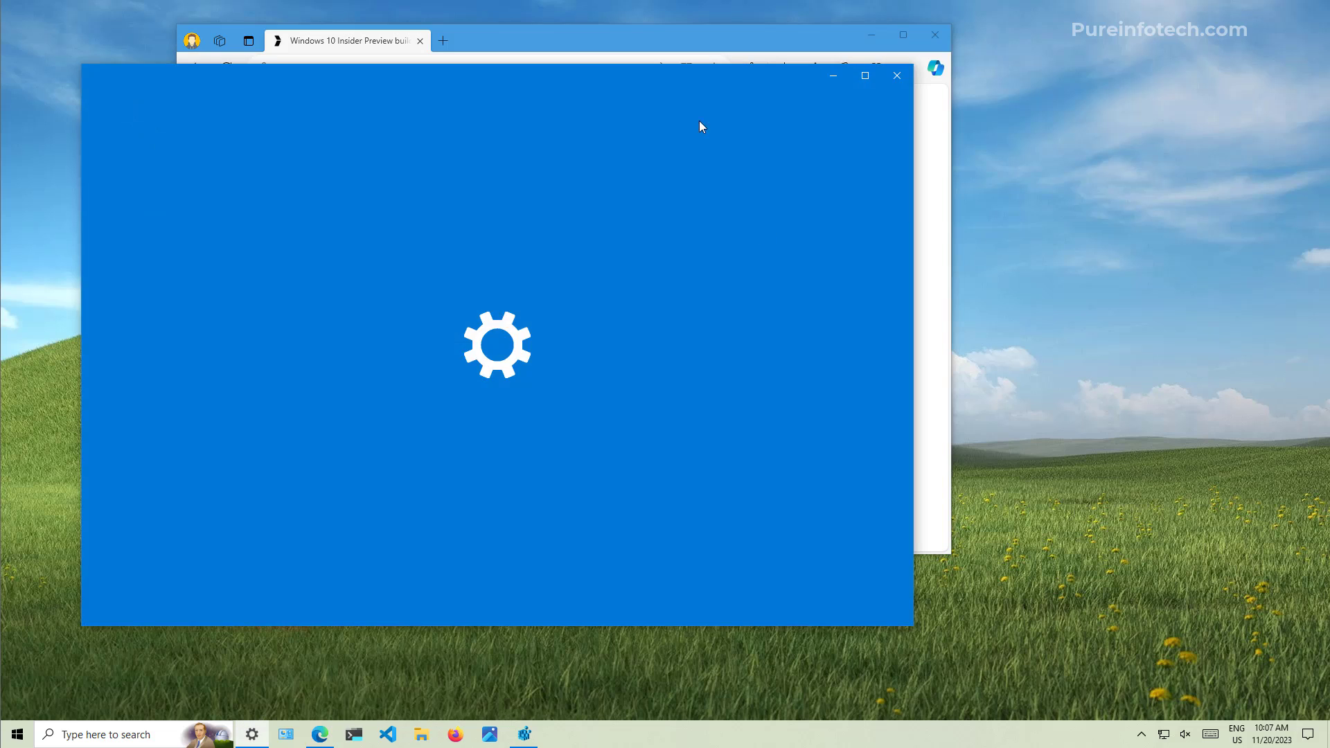
{"action": "left_click_drag", "start_coordinate": [646, 81], "coordinate": [871, 59]}
{"action": "left_click", "coordinate": [410, 509]}
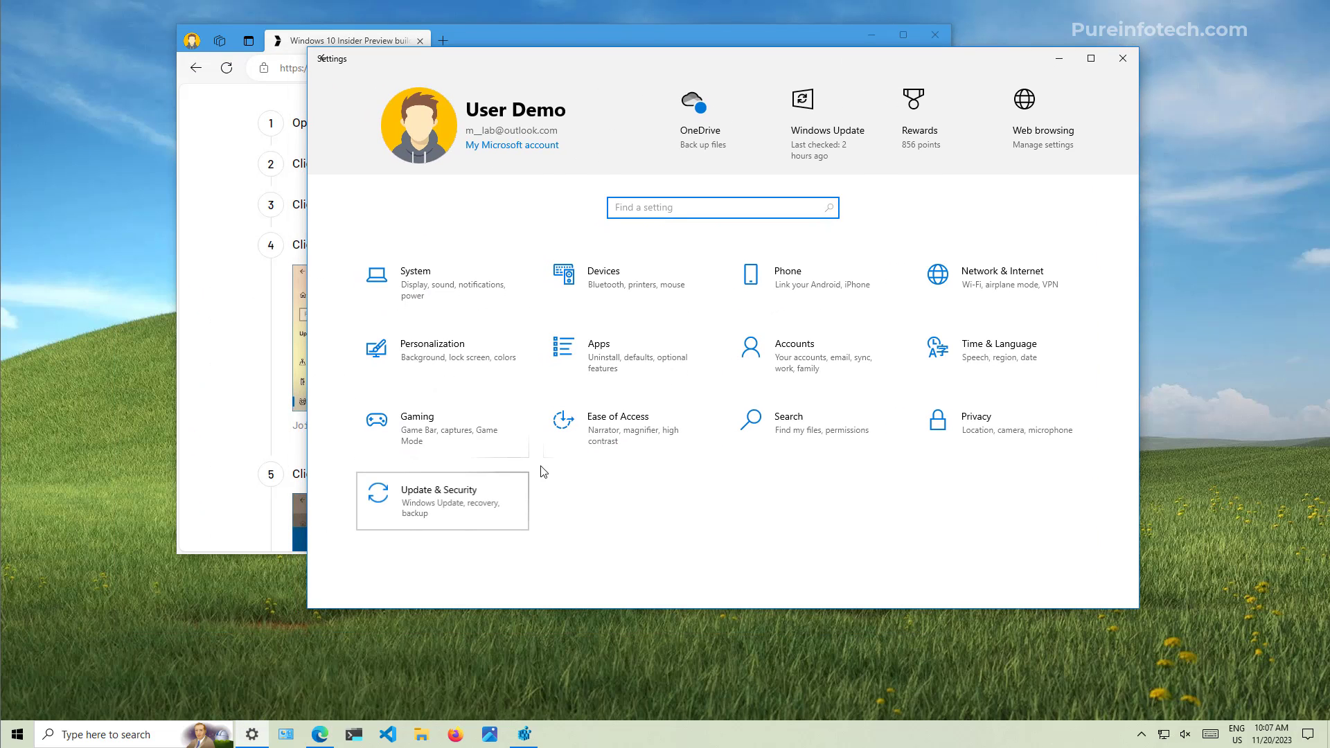
{"action": "left_click", "coordinate": [415, 496]}
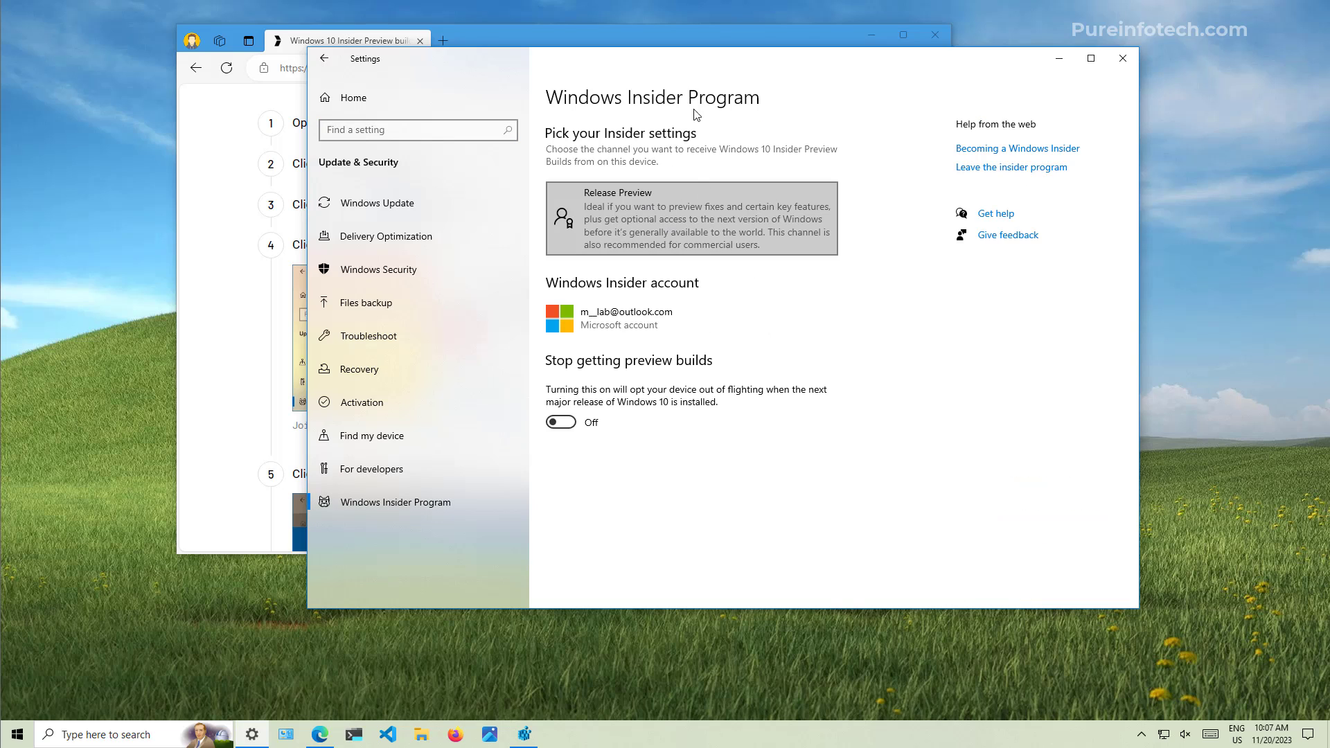
{"action": "left_click_drag", "start_coordinate": [709, 65], "coordinate": [814, 85]}
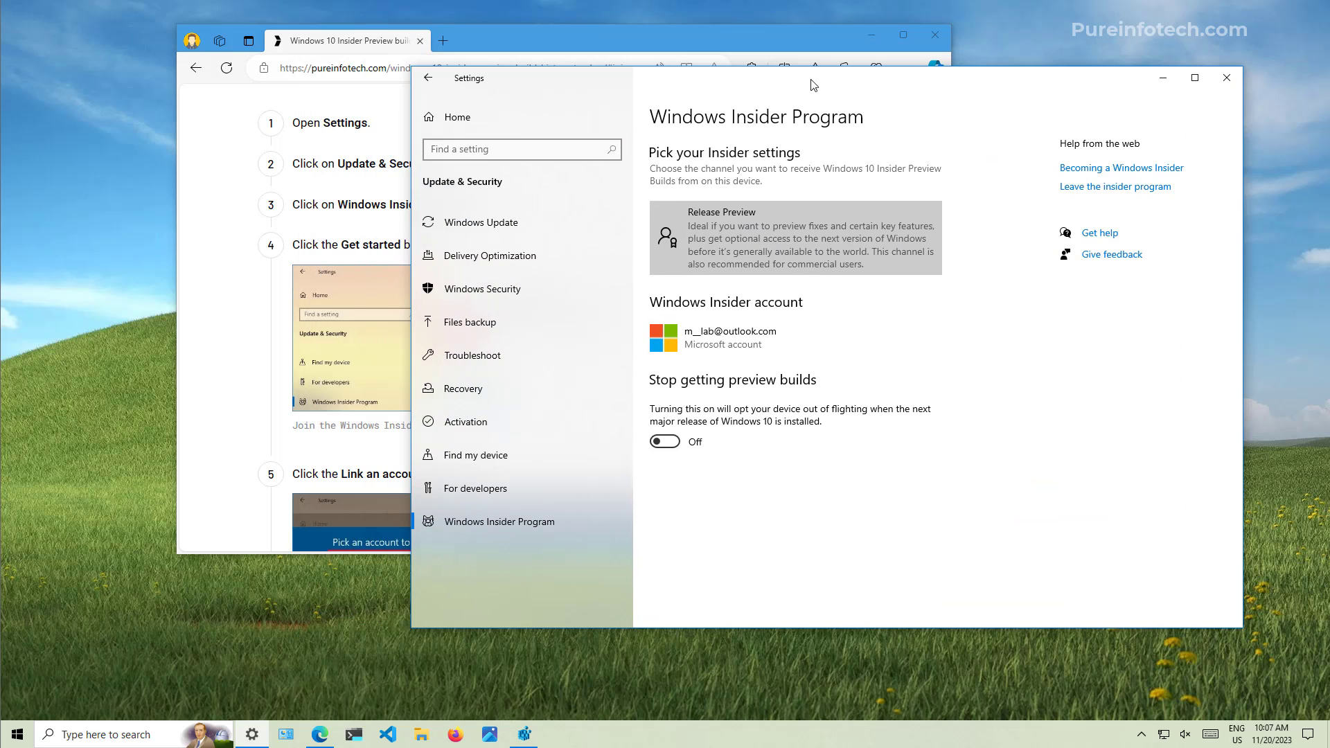
Step: Scroll the Edge Insider guide to the channel list, highlighting the Release Preview Channel bullet, and read on
{"action": "left_click", "coordinate": [687, 40]}
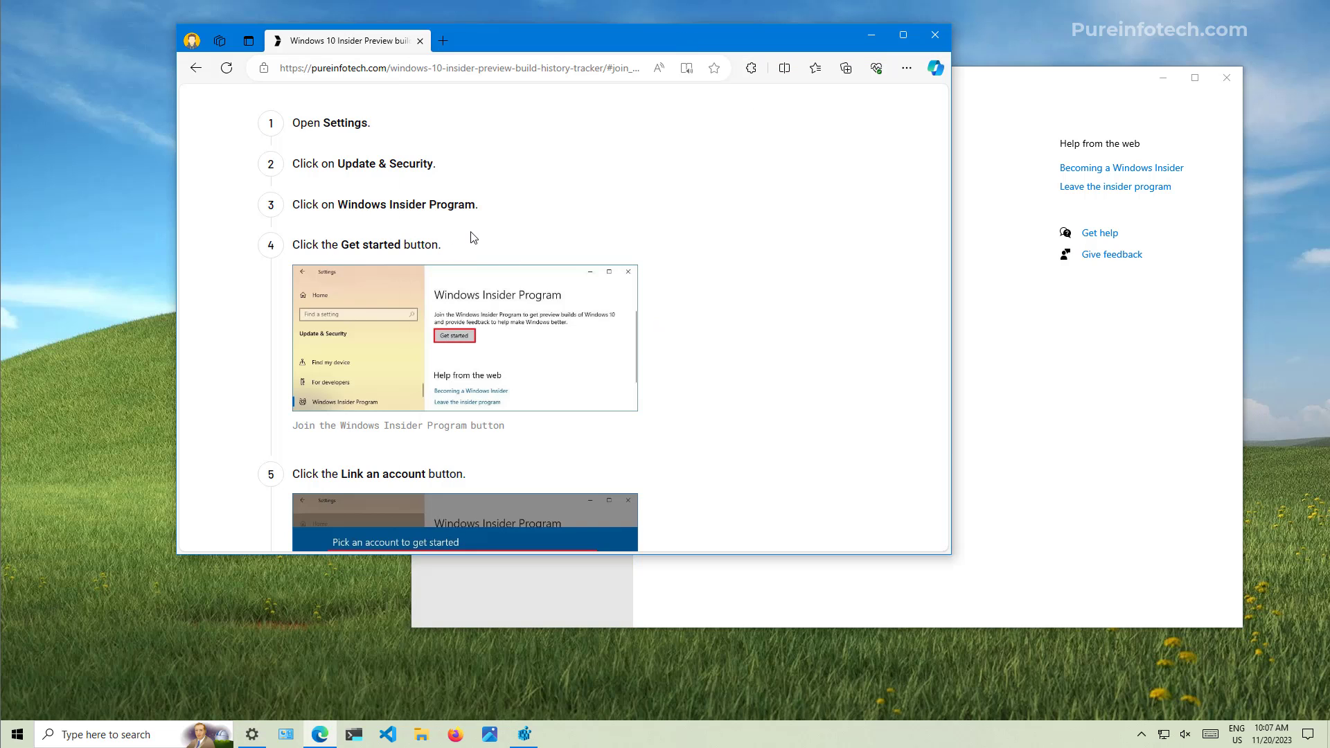
{"action": "scroll", "coordinate": [470, 239], "scroll_direction": "down", "scroll_amount": 2}
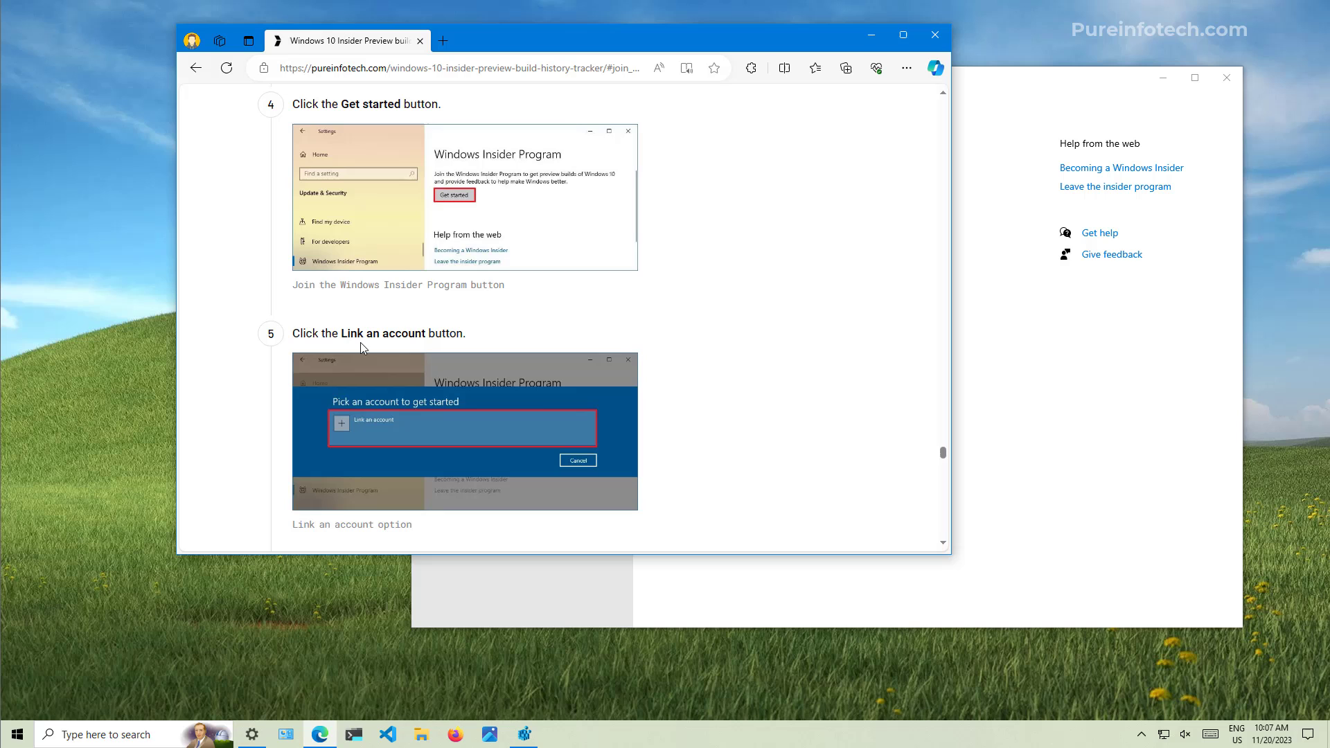
{"action": "scroll", "coordinate": [545, 337], "scroll_direction": "down", "scroll_amount": 2}
{"action": "scroll", "coordinate": [545, 338], "scroll_direction": "down", "scroll_amount": 1}
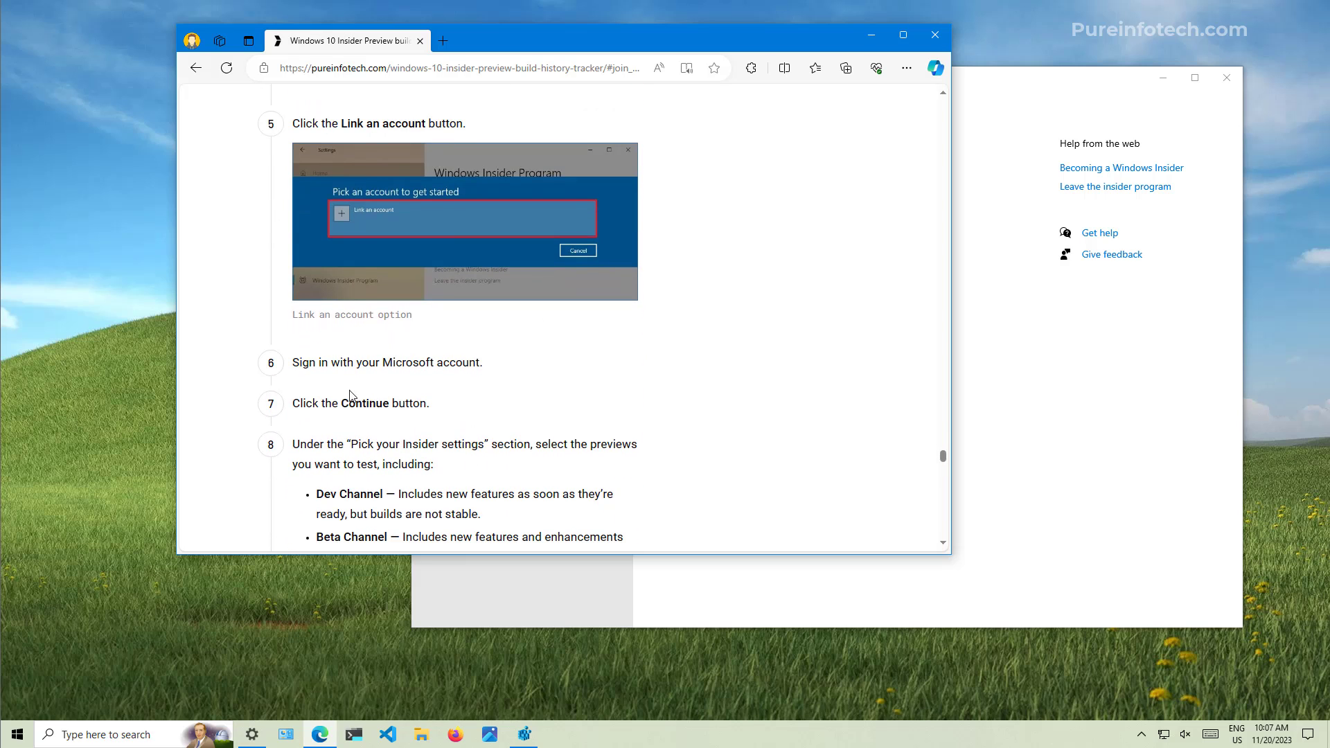
{"action": "scroll", "coordinate": [517, 393], "scroll_direction": "down", "scroll_amount": 2}
{"action": "scroll", "coordinate": [516, 392], "scroll_direction": "down", "scroll_amount": 1}
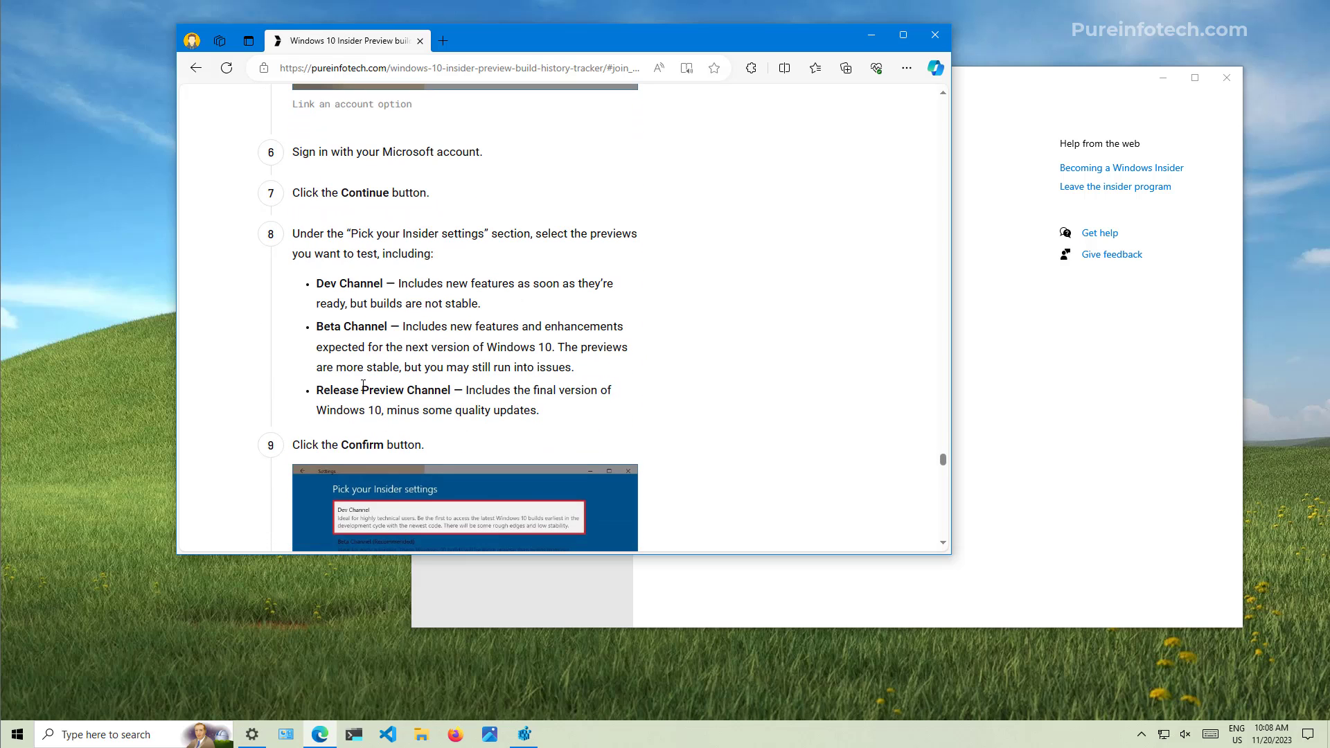
{"action": "left_click_drag", "start_coordinate": [318, 393], "coordinate": [471, 388]}
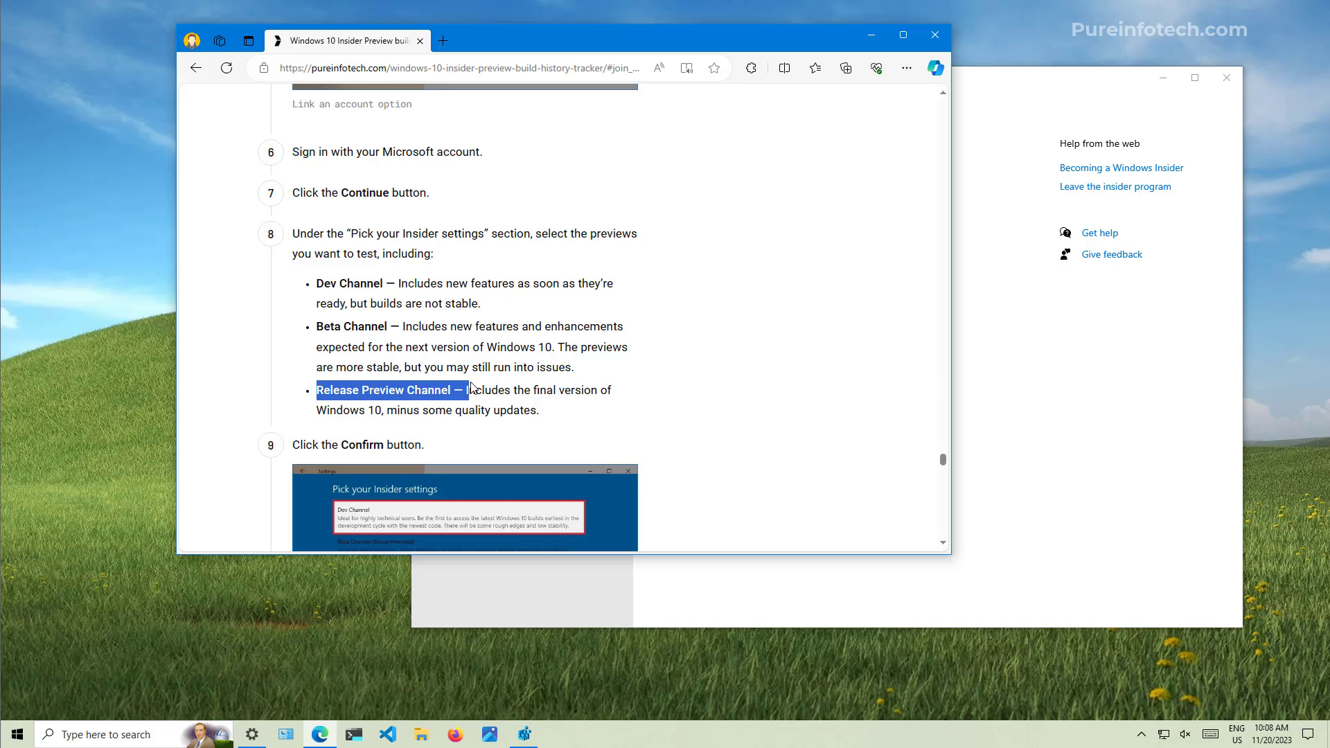
{"action": "left_click", "coordinate": [705, 392]}
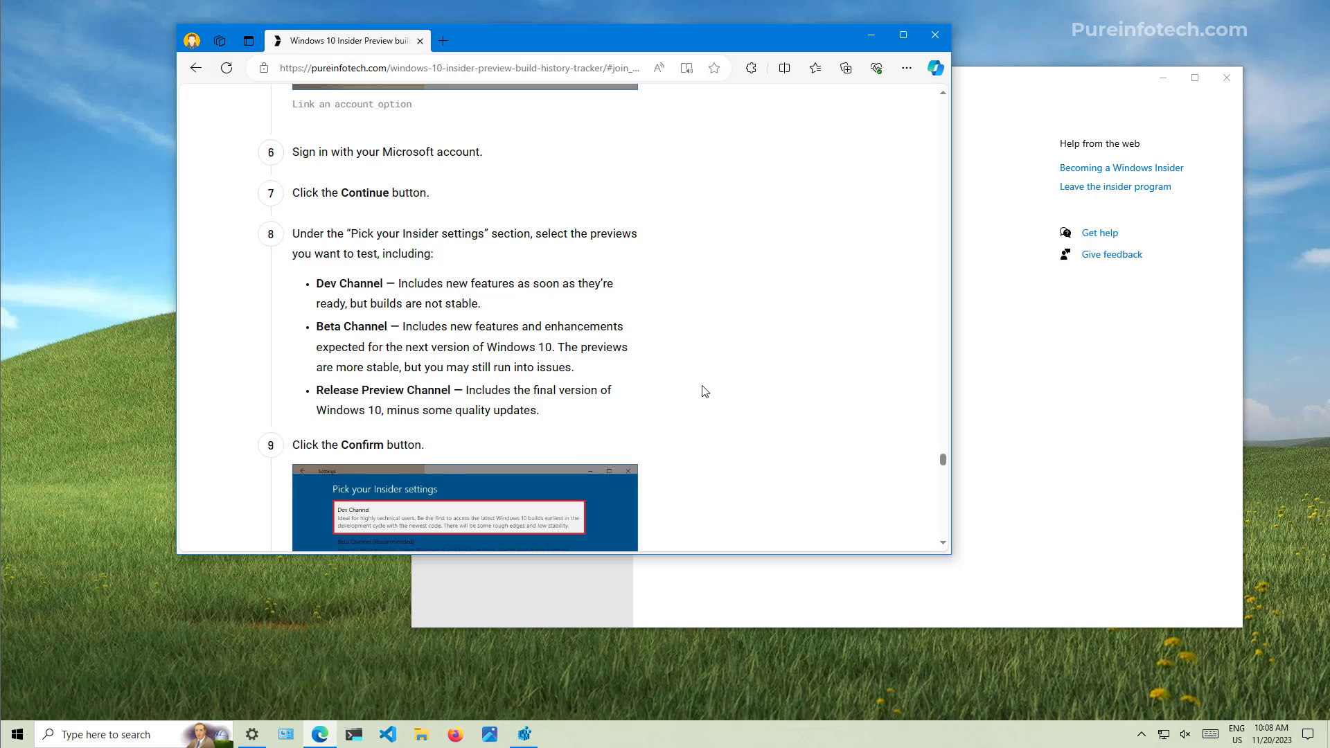
{"action": "scroll", "coordinate": [704, 392], "scroll_direction": "down", "scroll_amount": 3}
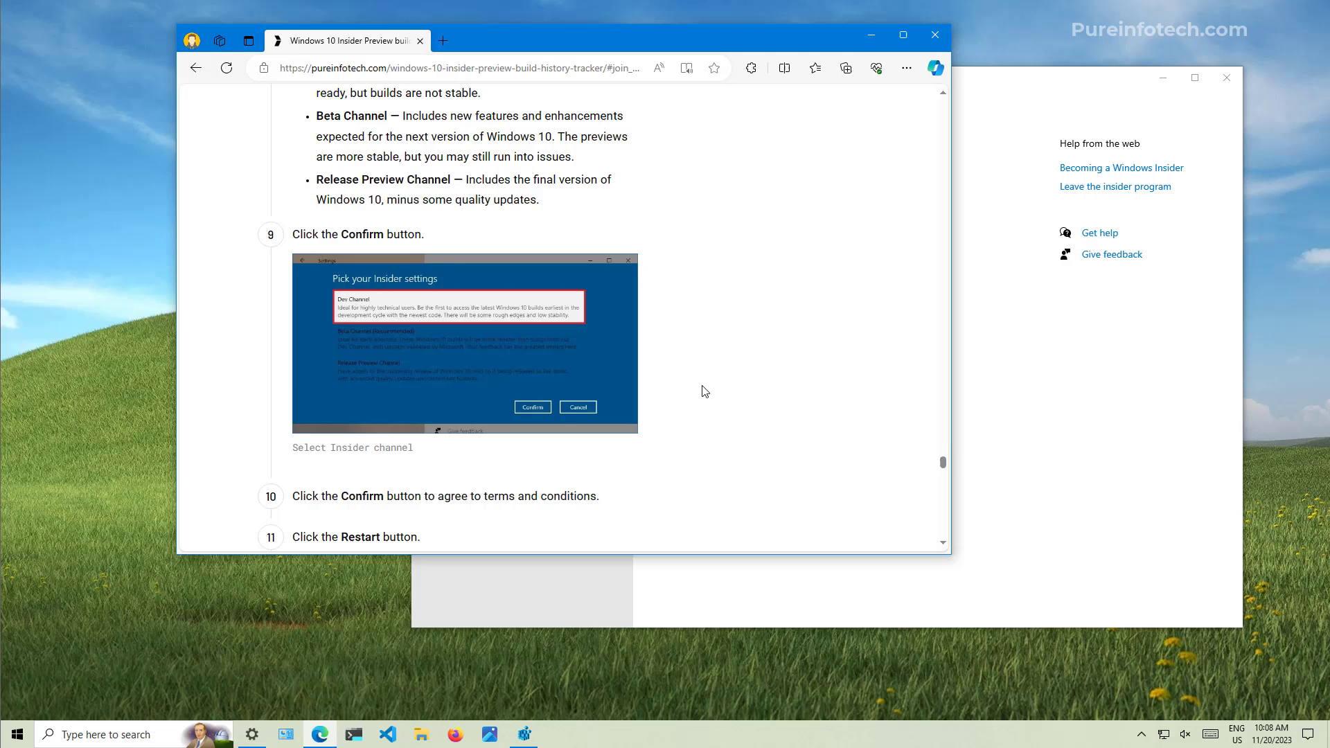
{"action": "scroll", "coordinate": [705, 392], "scroll_direction": "down", "scroll_amount": 2}
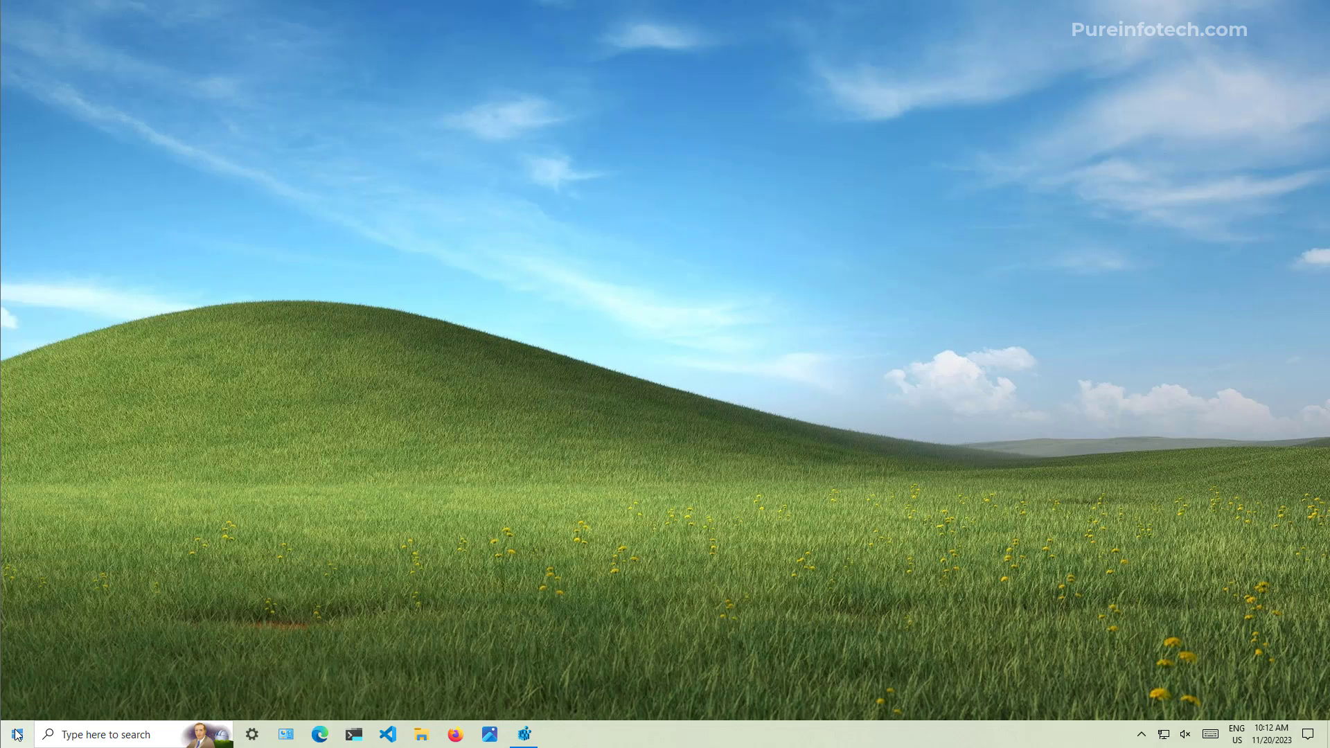
Step: Run a fresh Windows Update check from Settings > Update & Security
{"action": "left_click", "coordinate": [18, 735]}
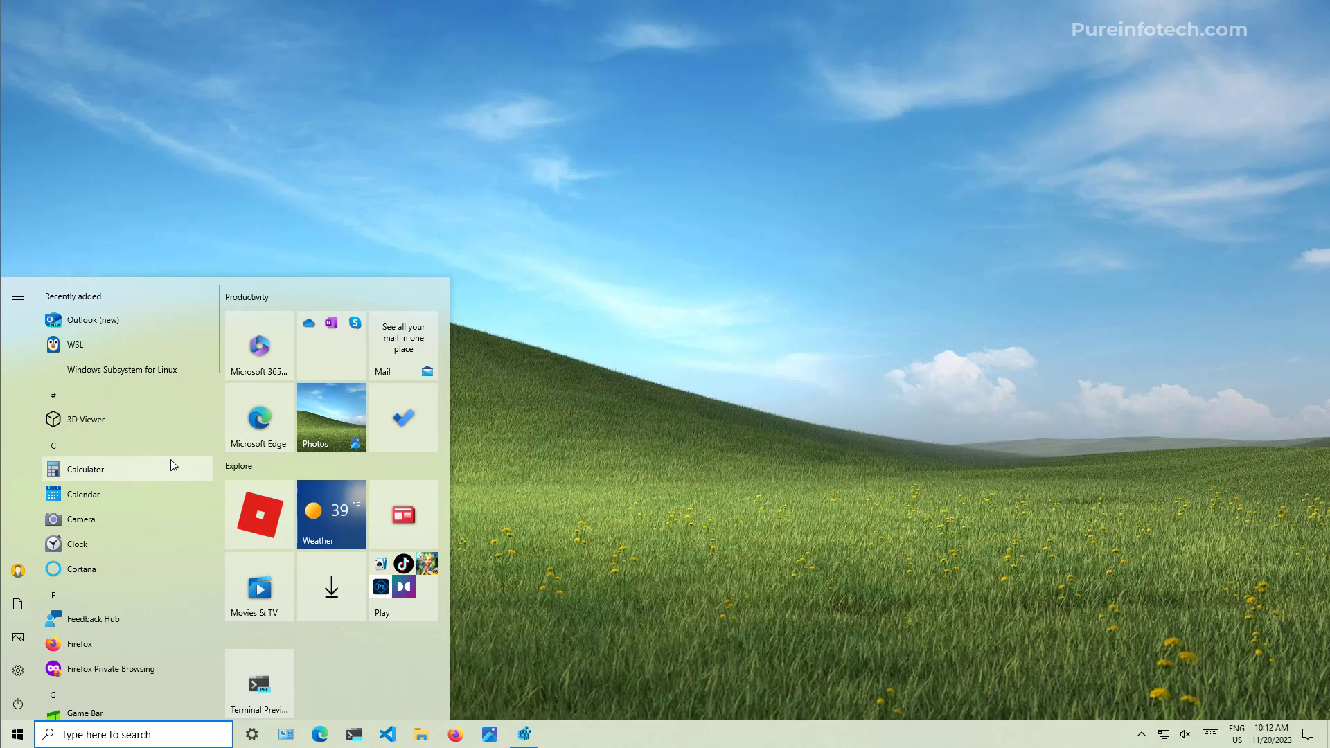
{"action": "key", "text": "super+i"}
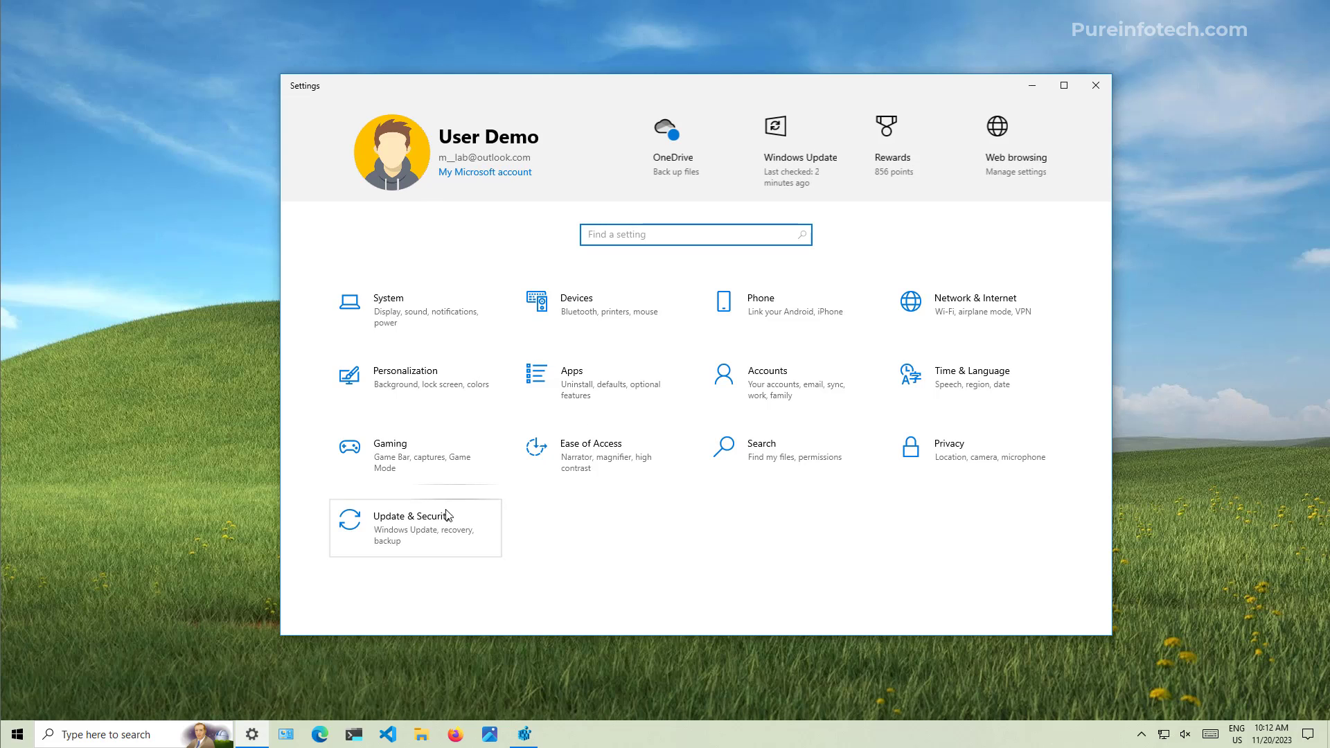
{"action": "left_click", "coordinate": [431, 528]}
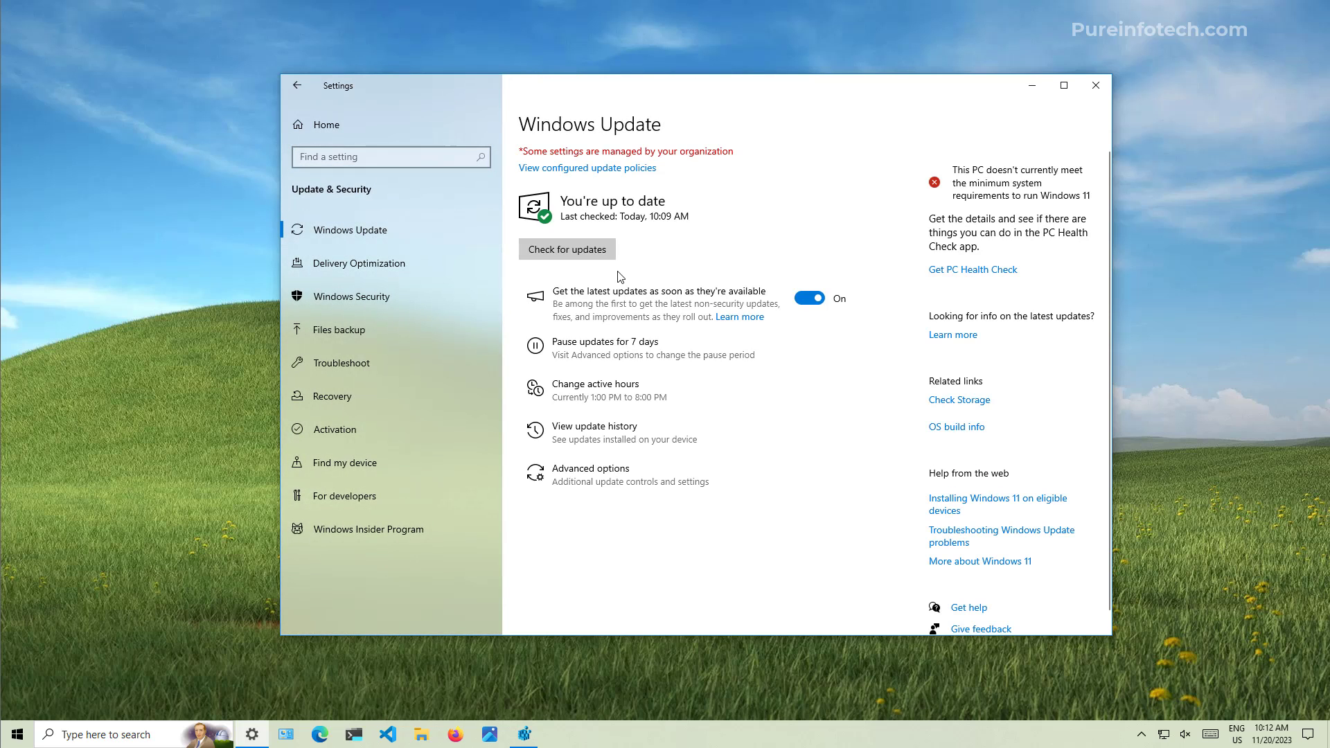
{"action": "left_click", "coordinate": [582, 256]}
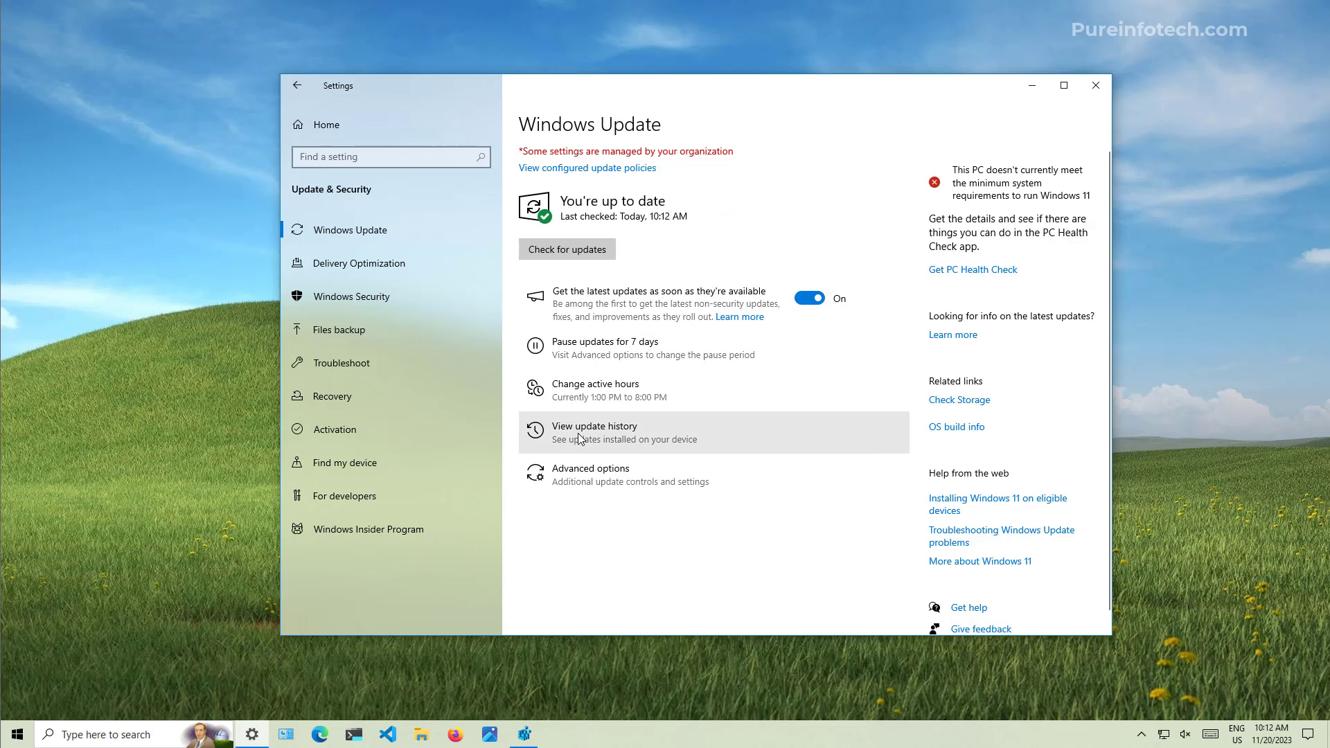
Step: Review the installed update history, return to Windows Update, and close Settings
{"action": "left_click", "coordinate": [581, 438]}
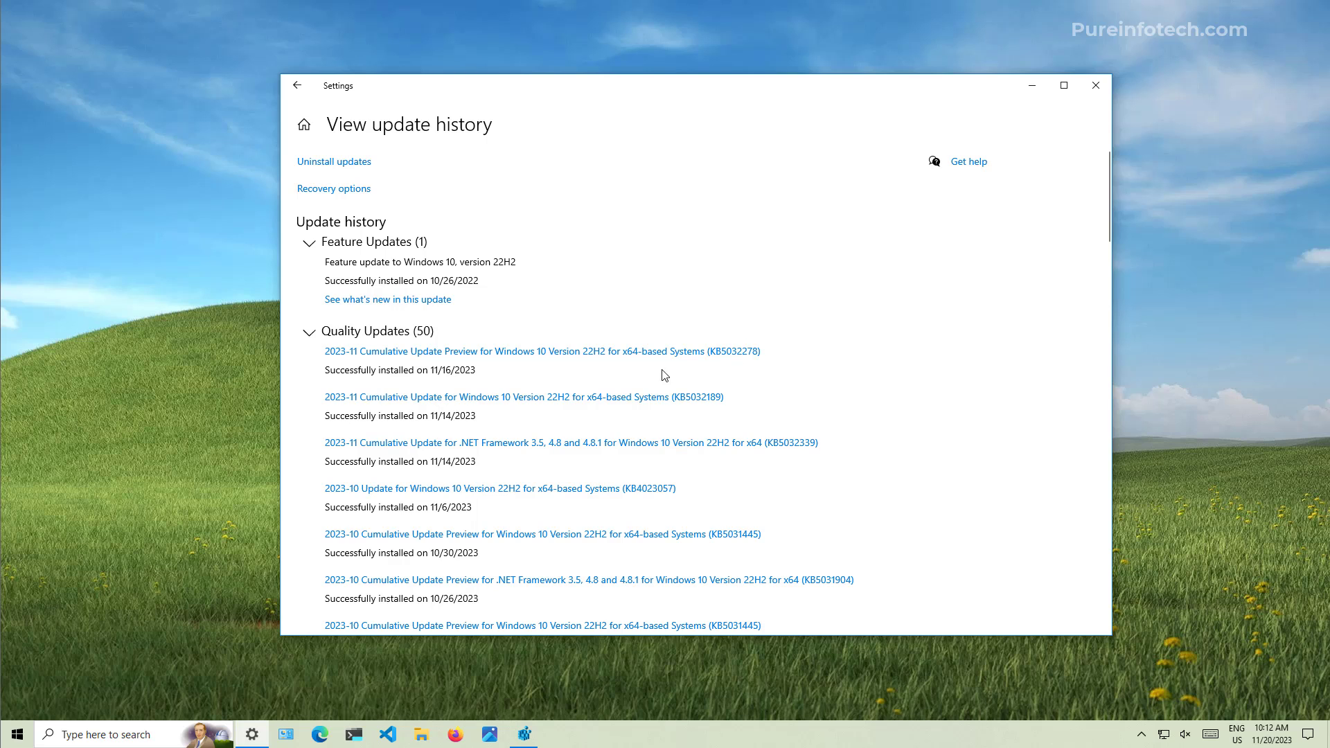
{"action": "key", "text": "alt+Left"}
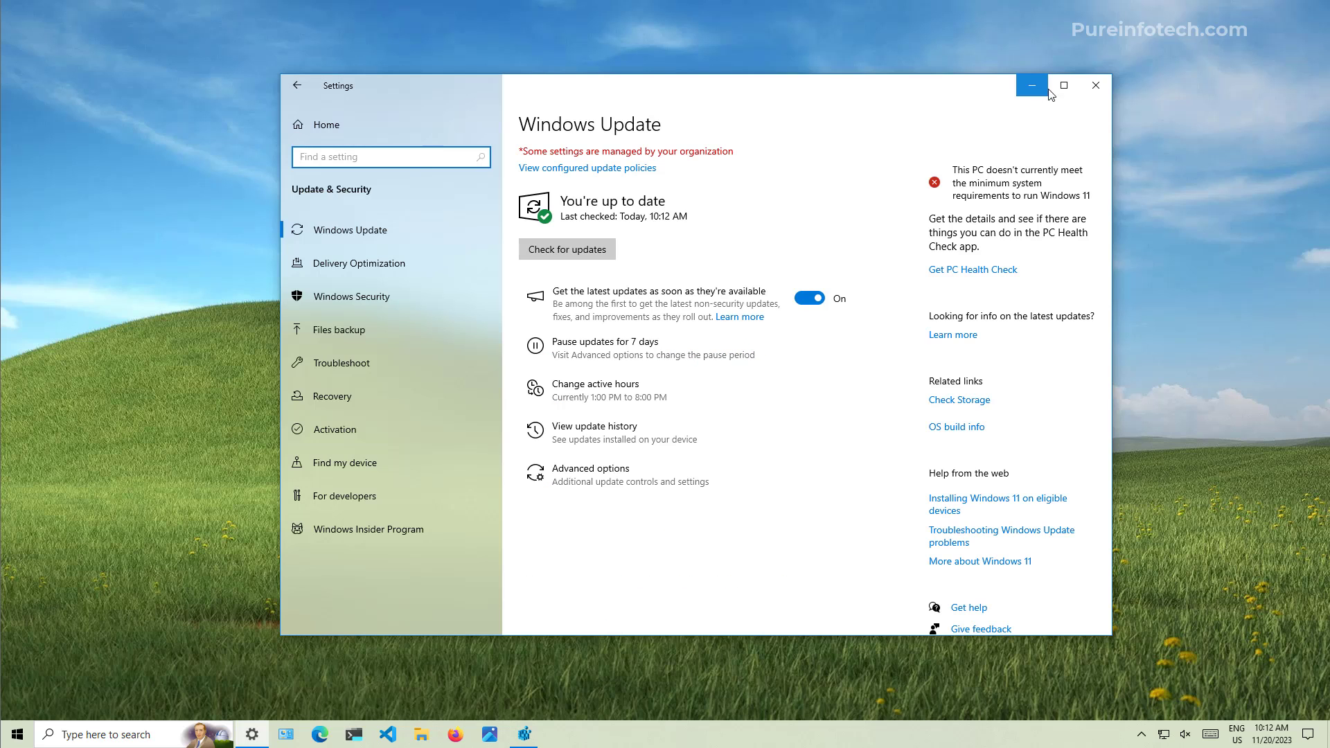
{"action": "left_click", "coordinate": [1095, 87]}
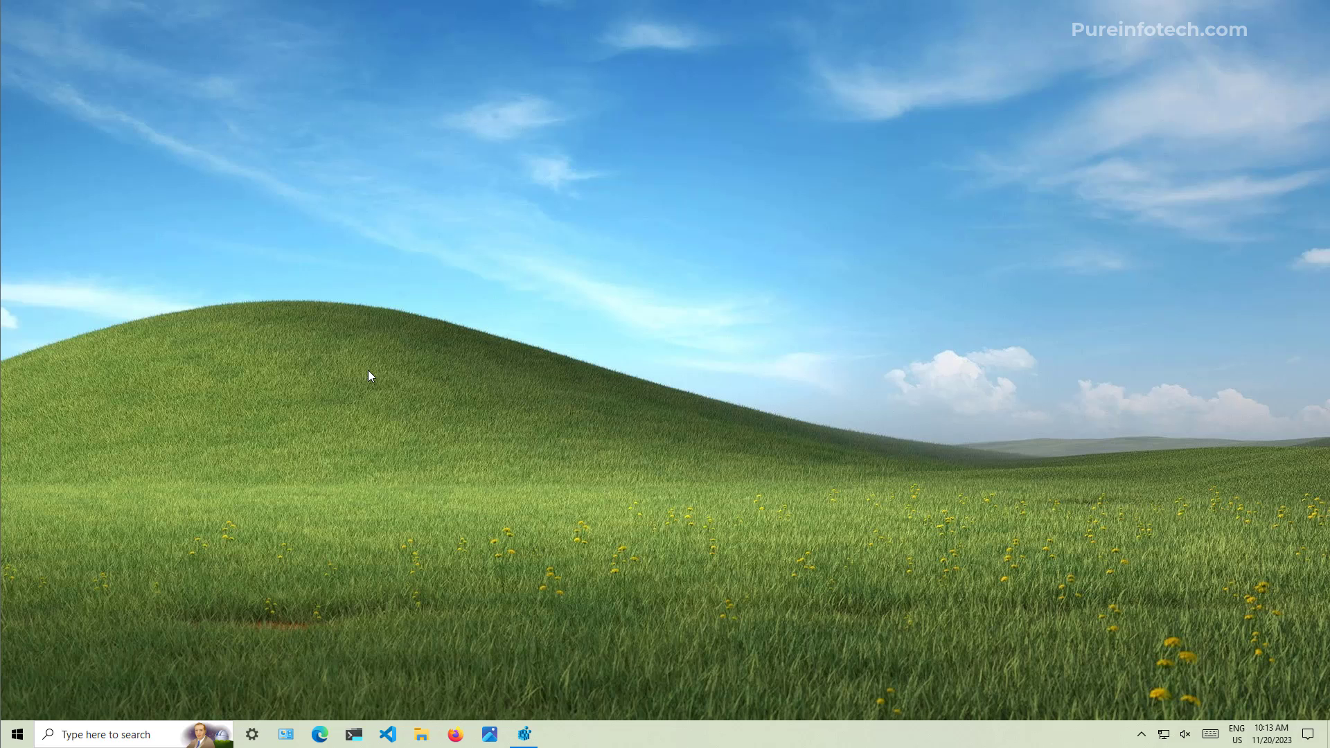
Step: Launch Edge, confirm on About Microsoft Edge that version 119.0.2151.72 is current, then close it
{"action": "key", "text": "super"}
{"action": "type", "text": "settings"}
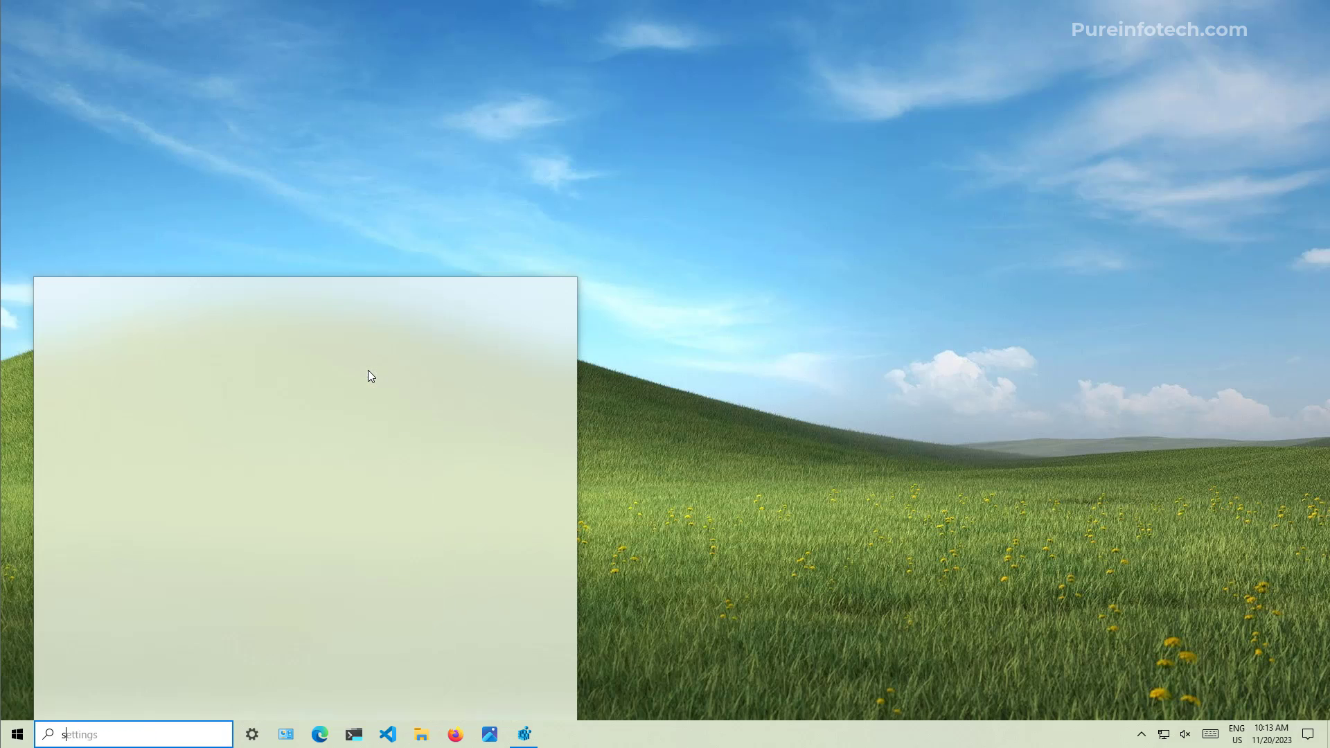
{"action": "type", "text": "edge"}
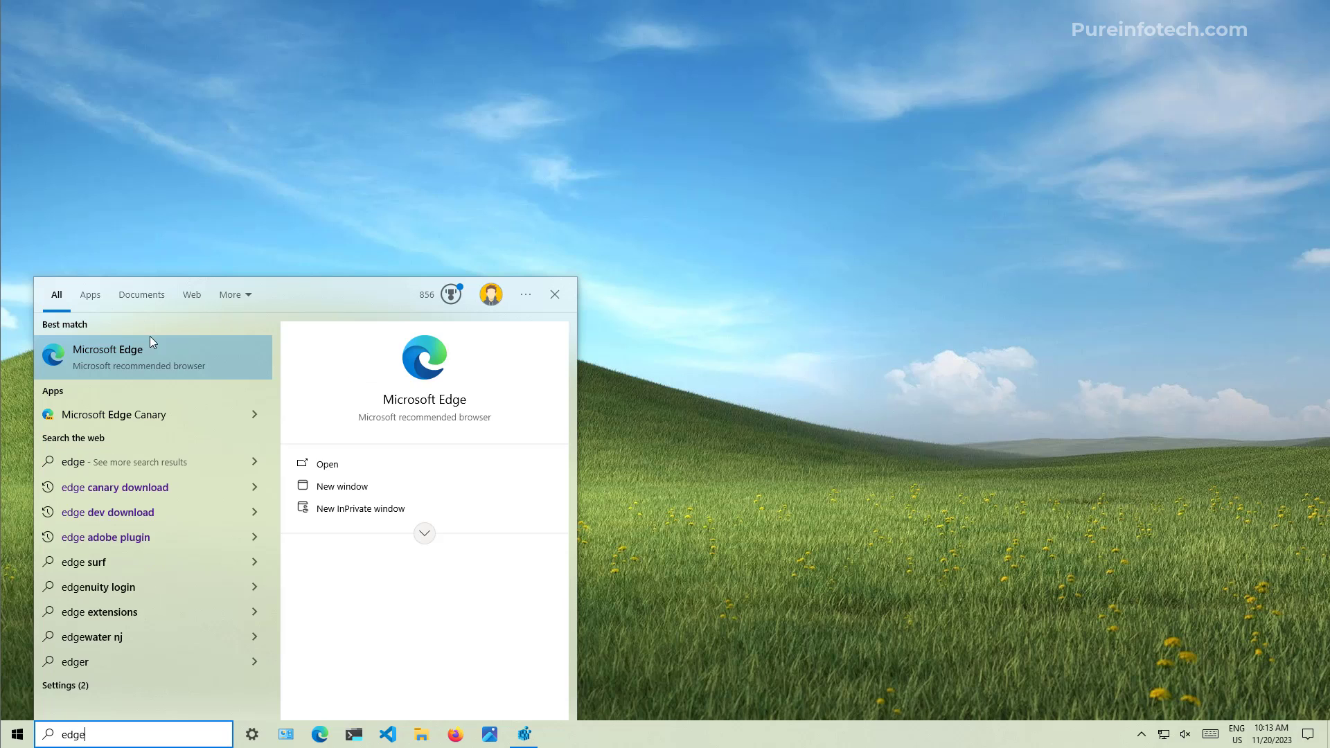
{"action": "left_click", "coordinate": [149, 349]}
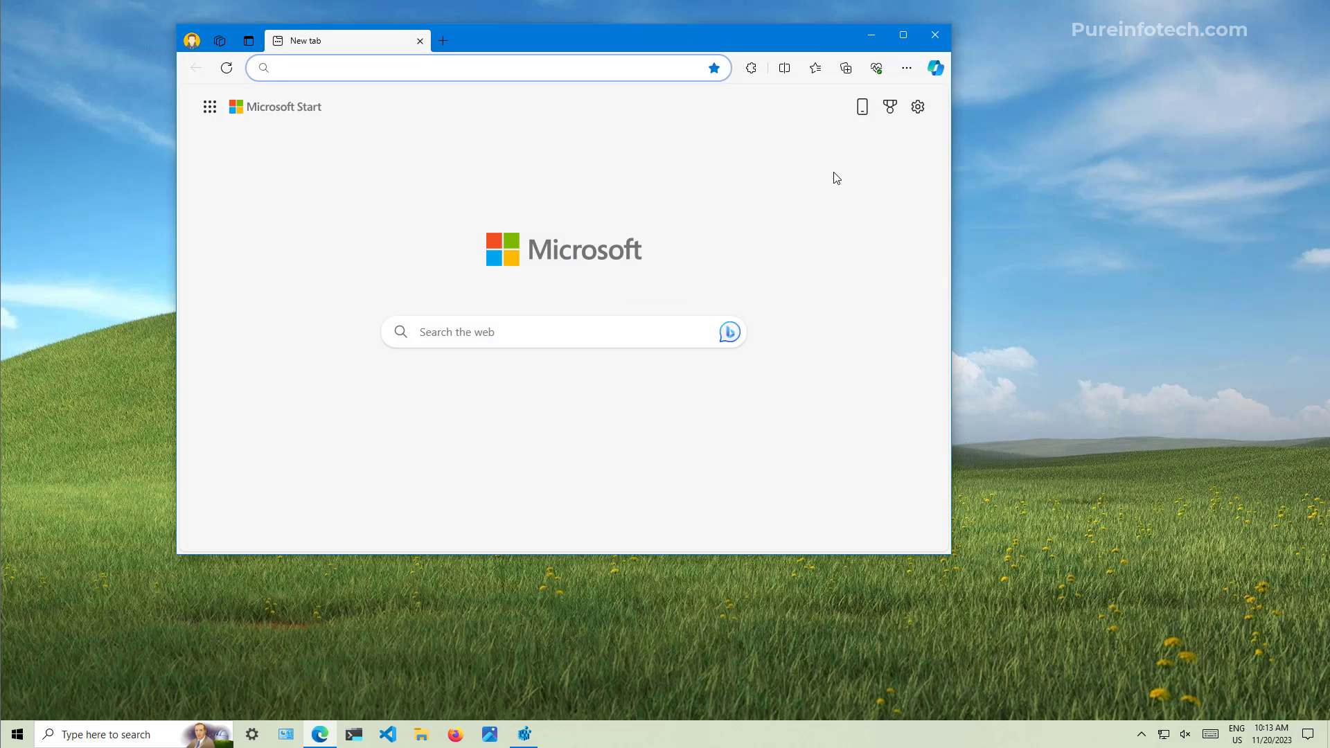
{"action": "left_click", "coordinate": [906, 69]}
{"action": "mouse_move", "coordinate": [787, 492]}
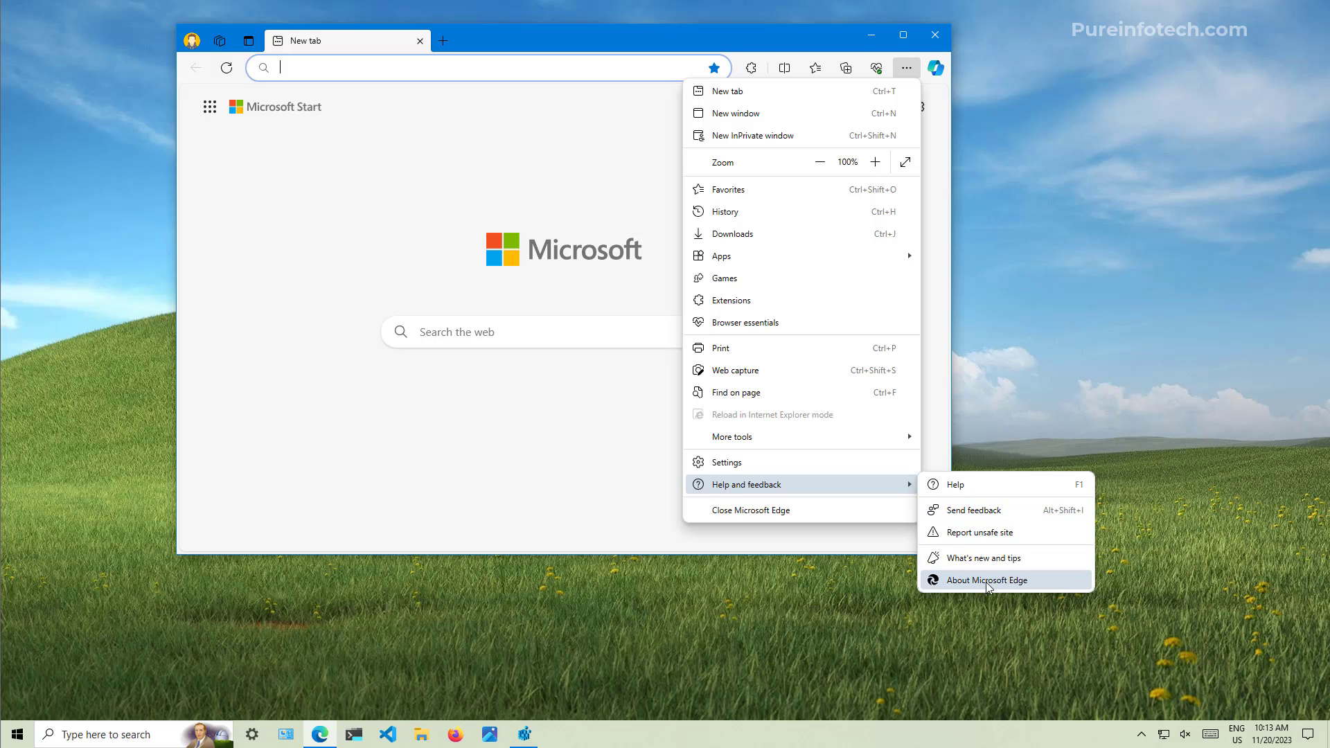
{"action": "left_click", "coordinate": [989, 582]}
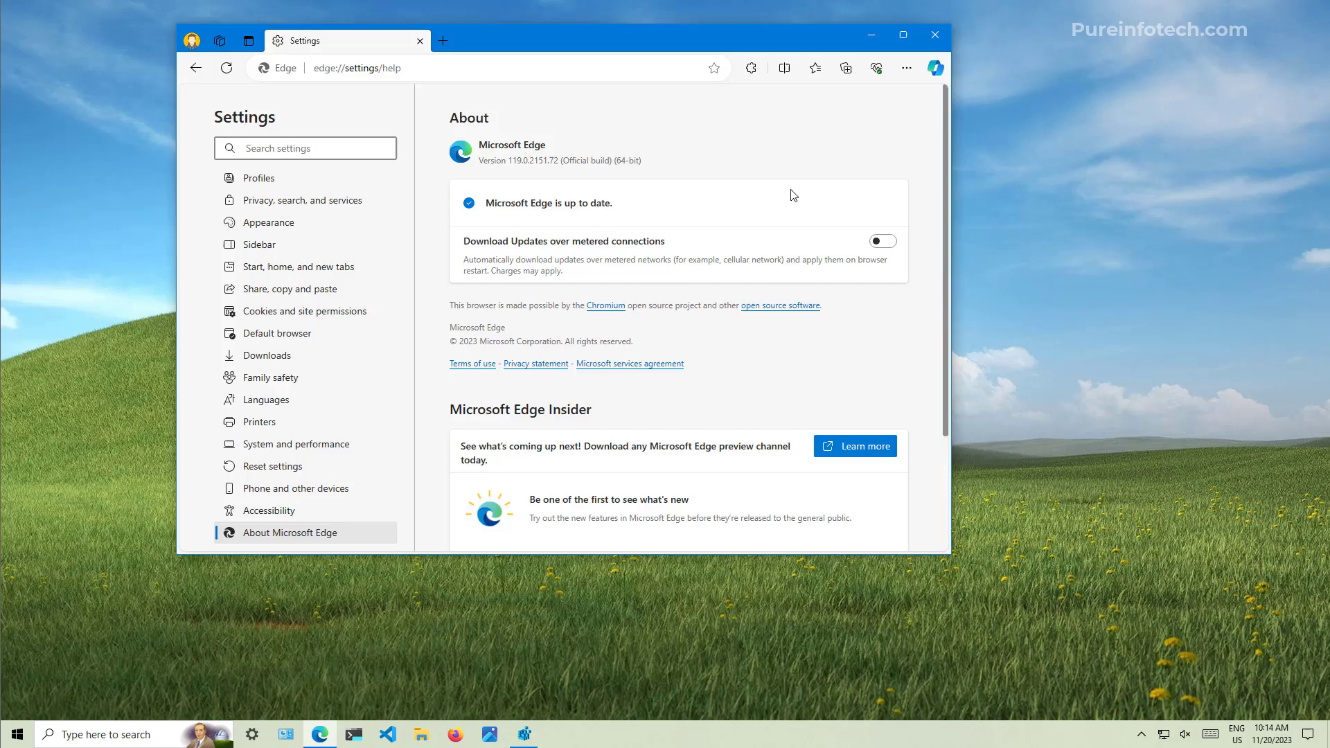
{"action": "key", "text": "alt+F4"}
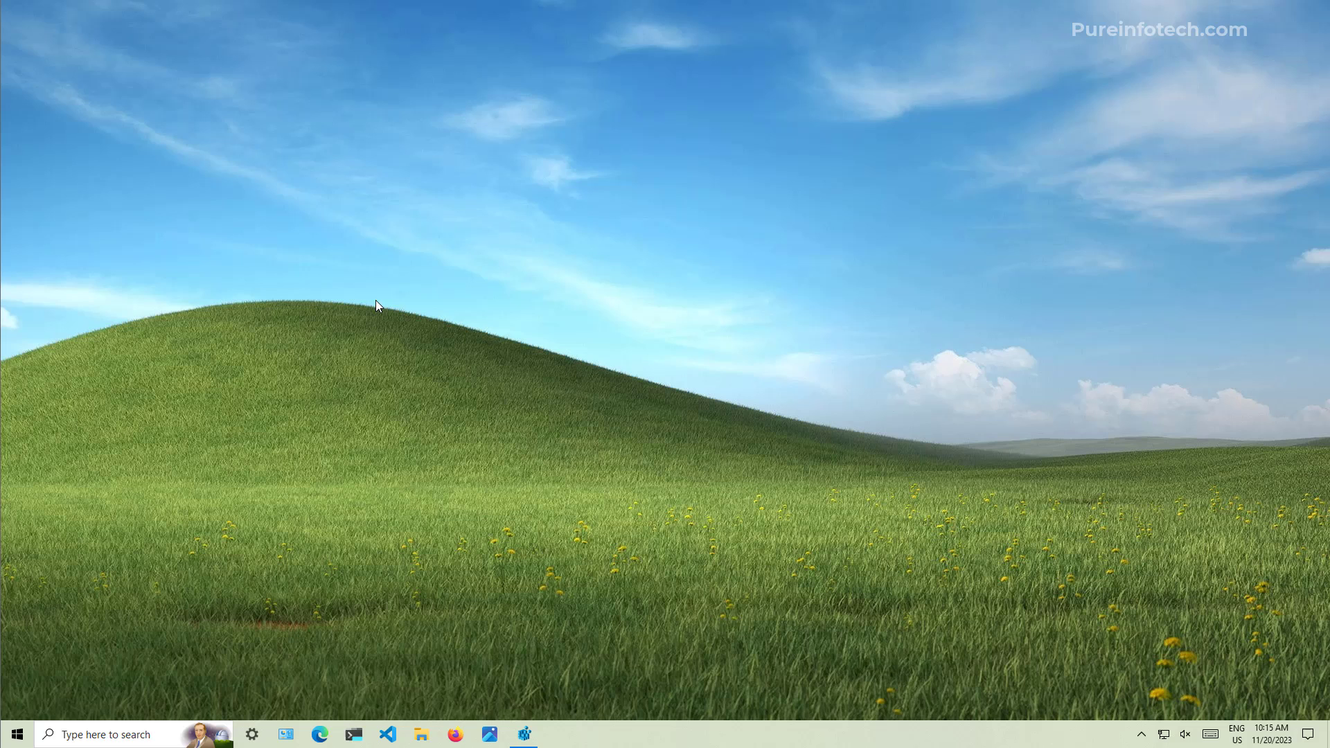
Step: Download ViVeTool-v0.3.3.zip from the ViVe GitHub releases page into Downloads and show it in its folder
{"action": "left_click", "coordinate": [319, 734]}
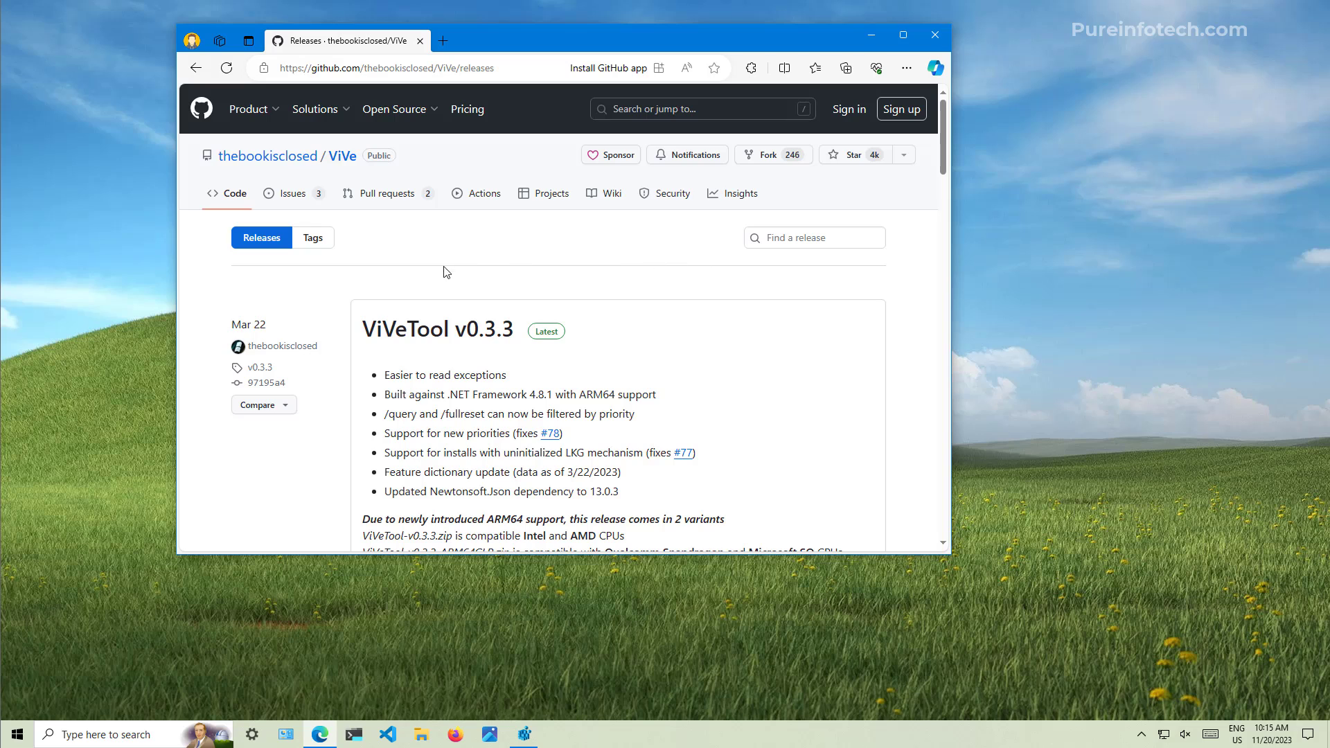
{"action": "scroll", "coordinate": [530, 273], "scroll_direction": "down", "scroll_amount": 5}
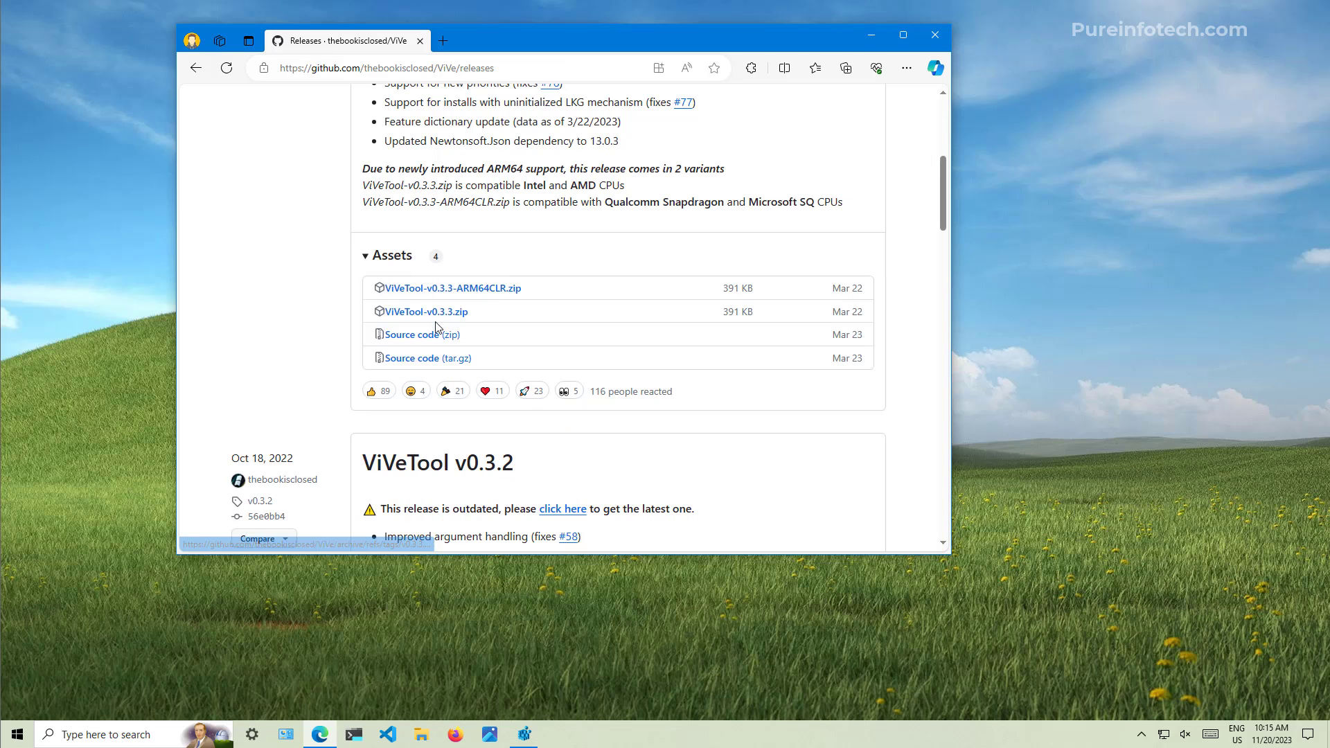
{"action": "left_click", "coordinate": [437, 316]}
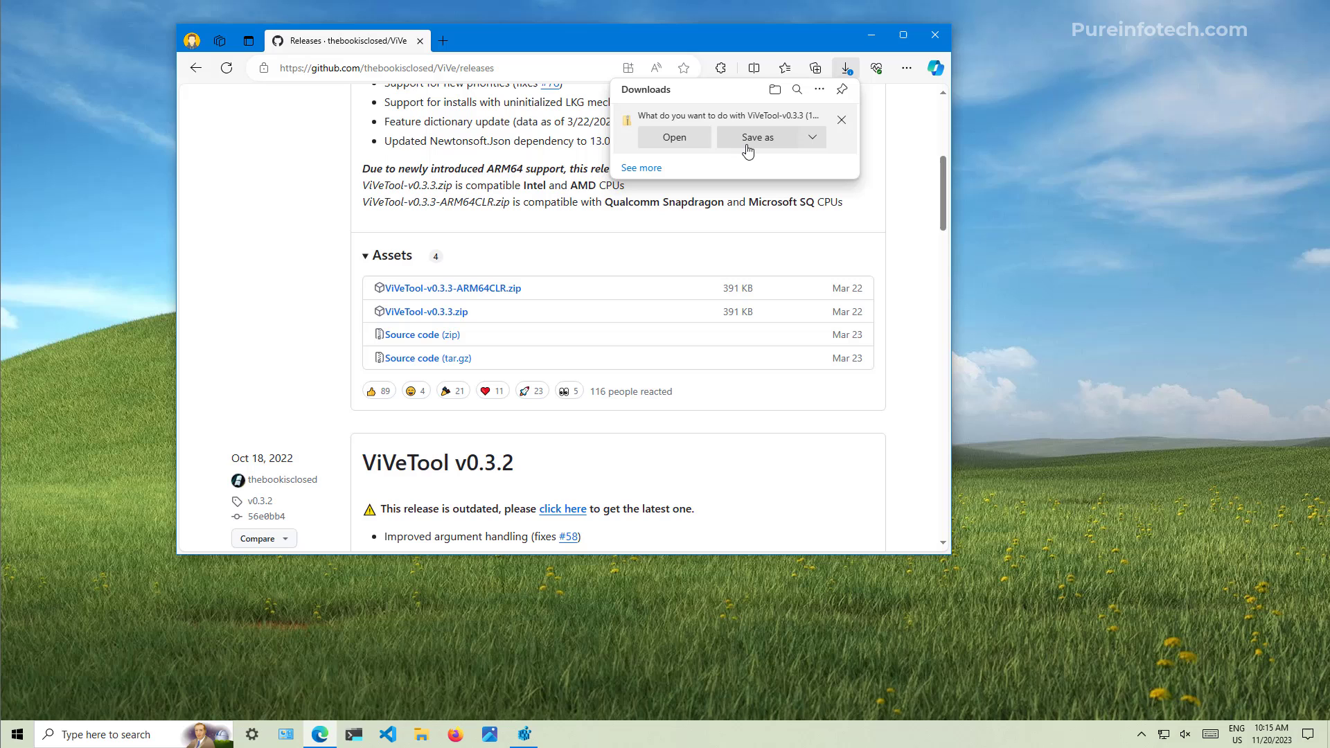
{"action": "left_click", "coordinate": [756, 148]}
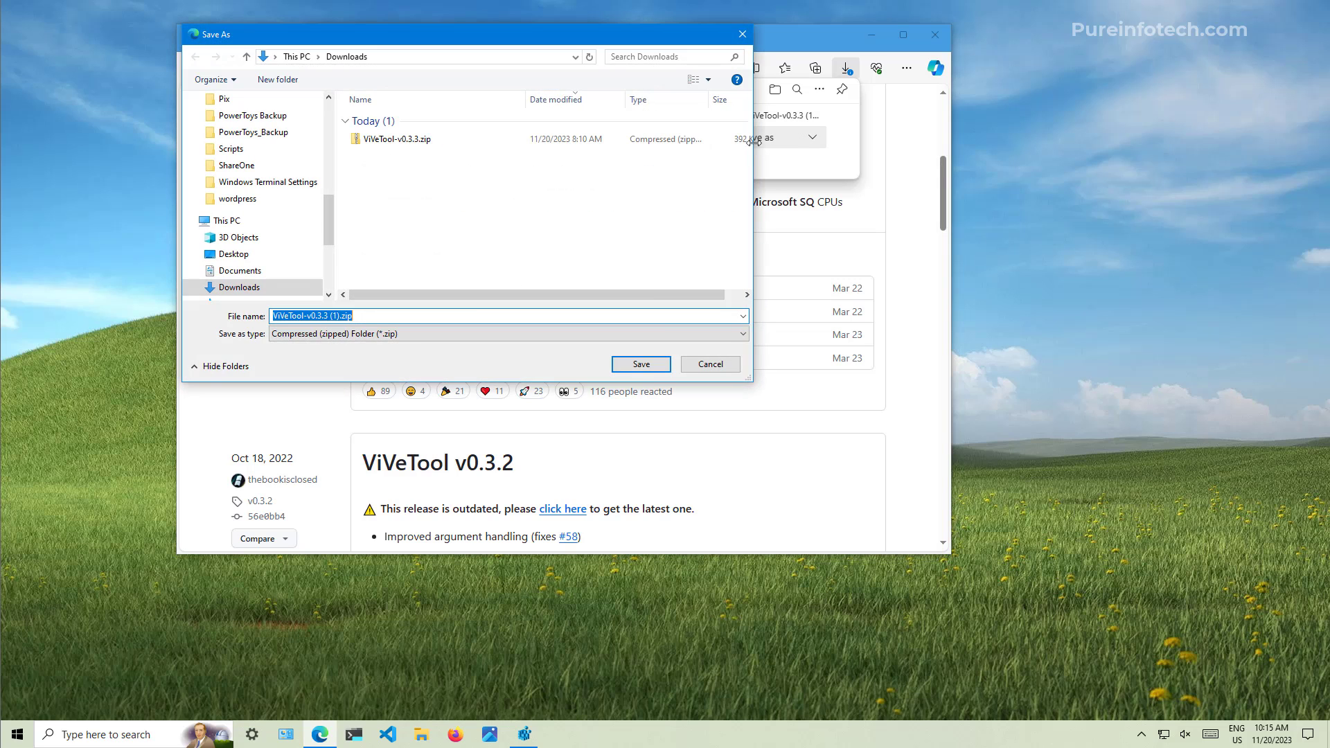
{"action": "left_click", "coordinate": [649, 365]}
{"action": "left_click", "coordinate": [775, 92]}
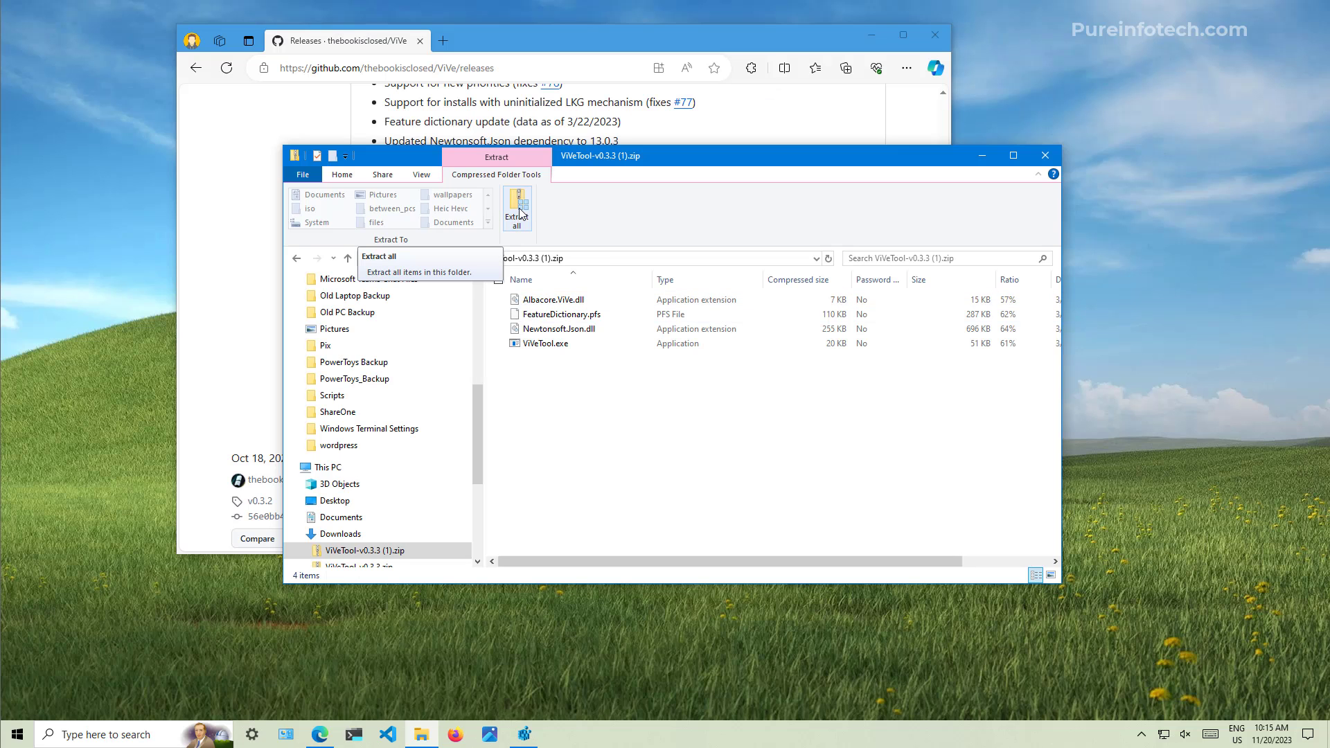
Step: Extract the zip to a ViVeTool-v0.3.3 (1) folder in Downloads and minimise all open windows
{"action": "left_click", "coordinate": [520, 213]}
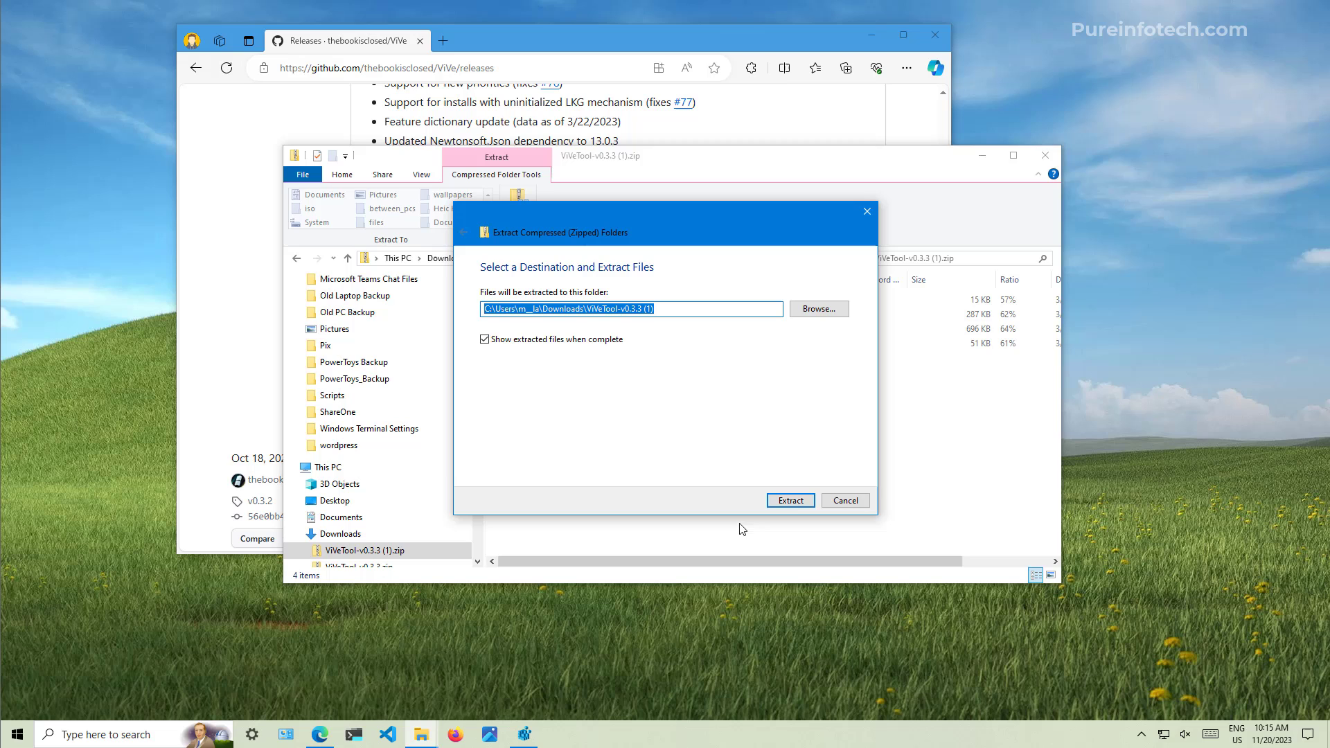
{"action": "left_click", "coordinate": [794, 501]}
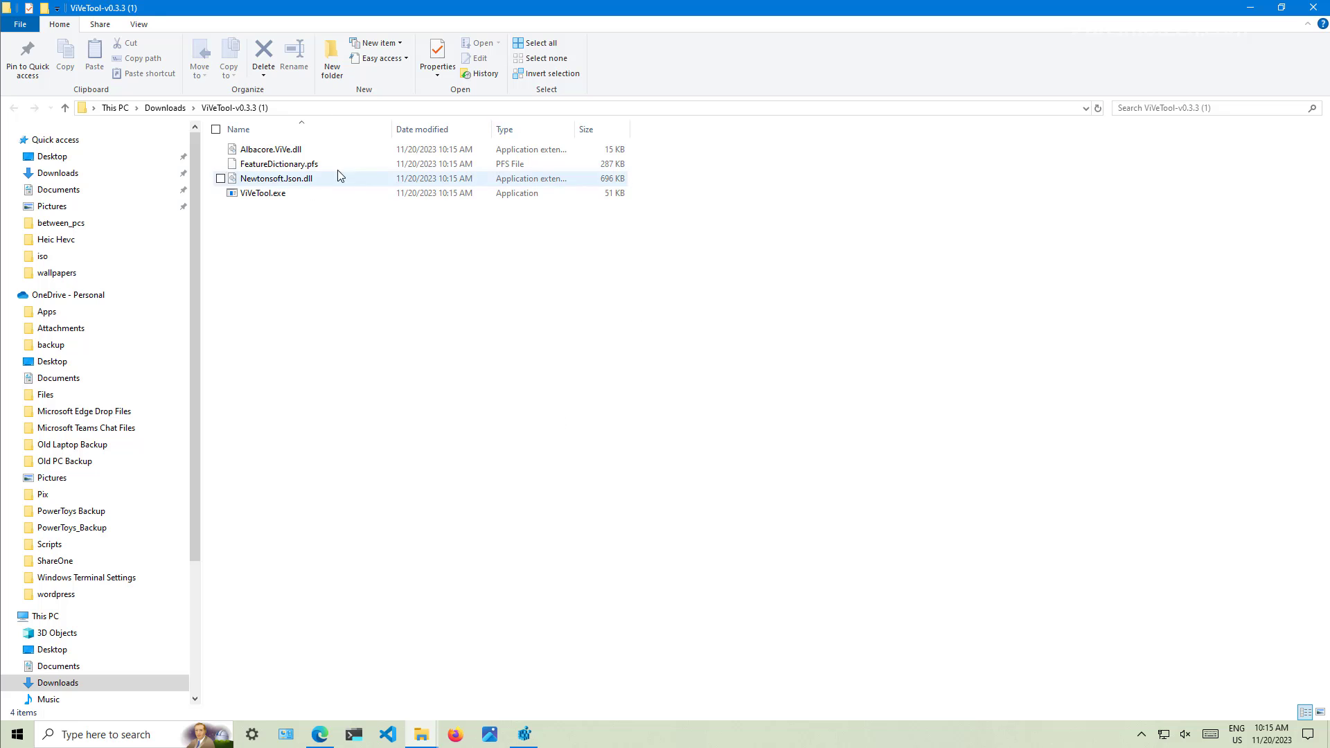
{"action": "left_click", "coordinate": [1252, 13]}
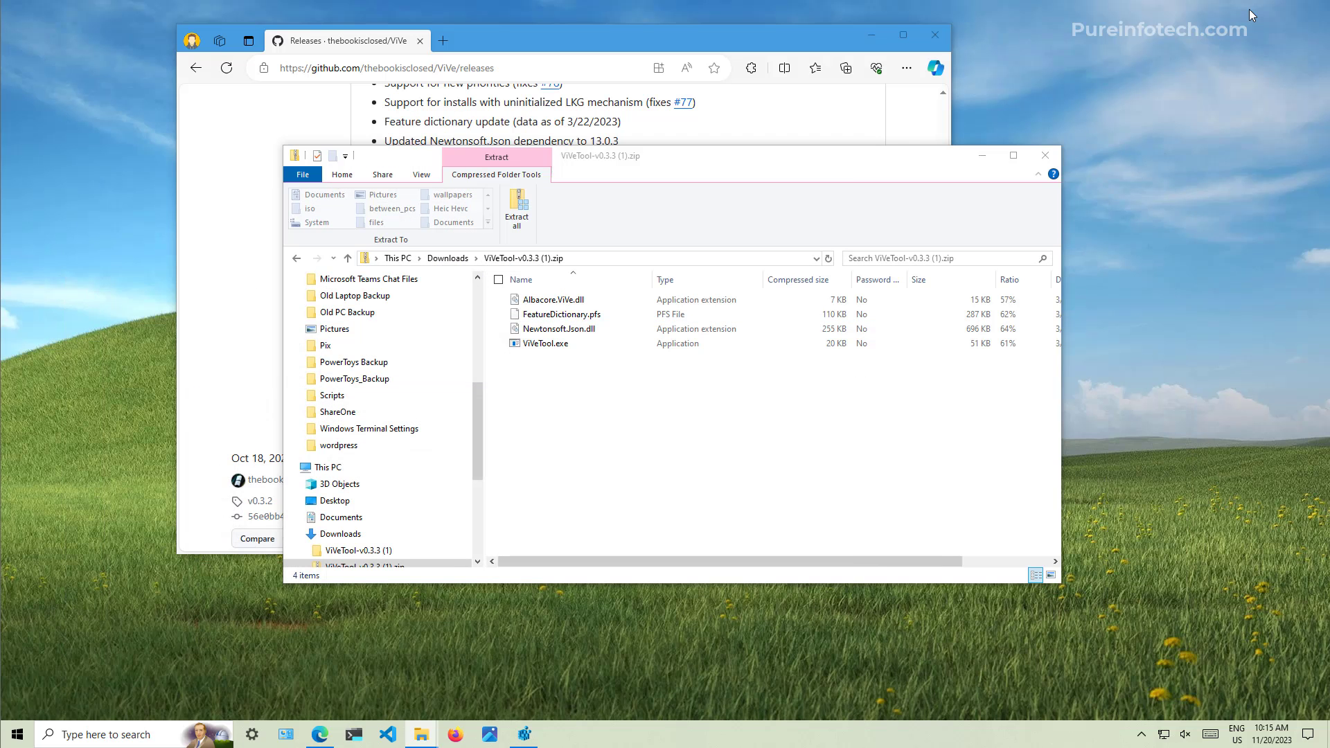
{"action": "left_click", "coordinate": [984, 155]}
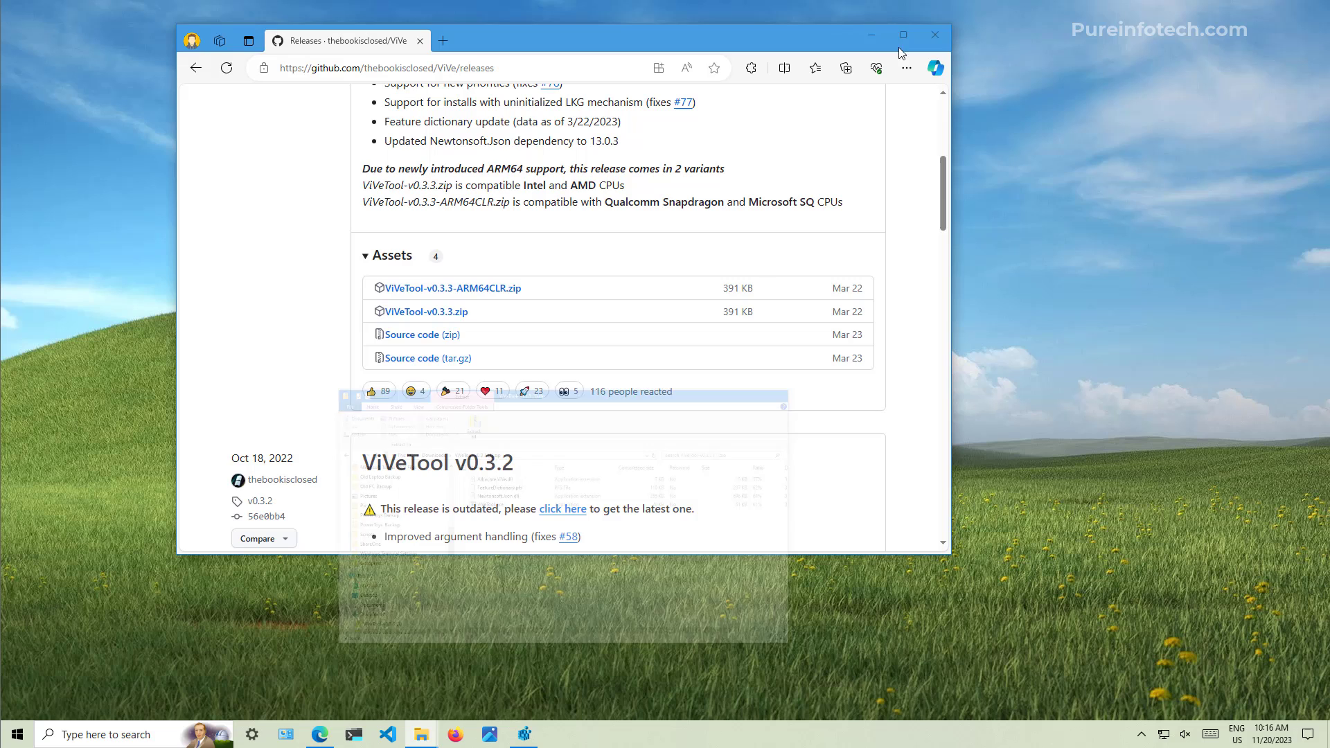
{"action": "left_click", "coordinate": [875, 35]}
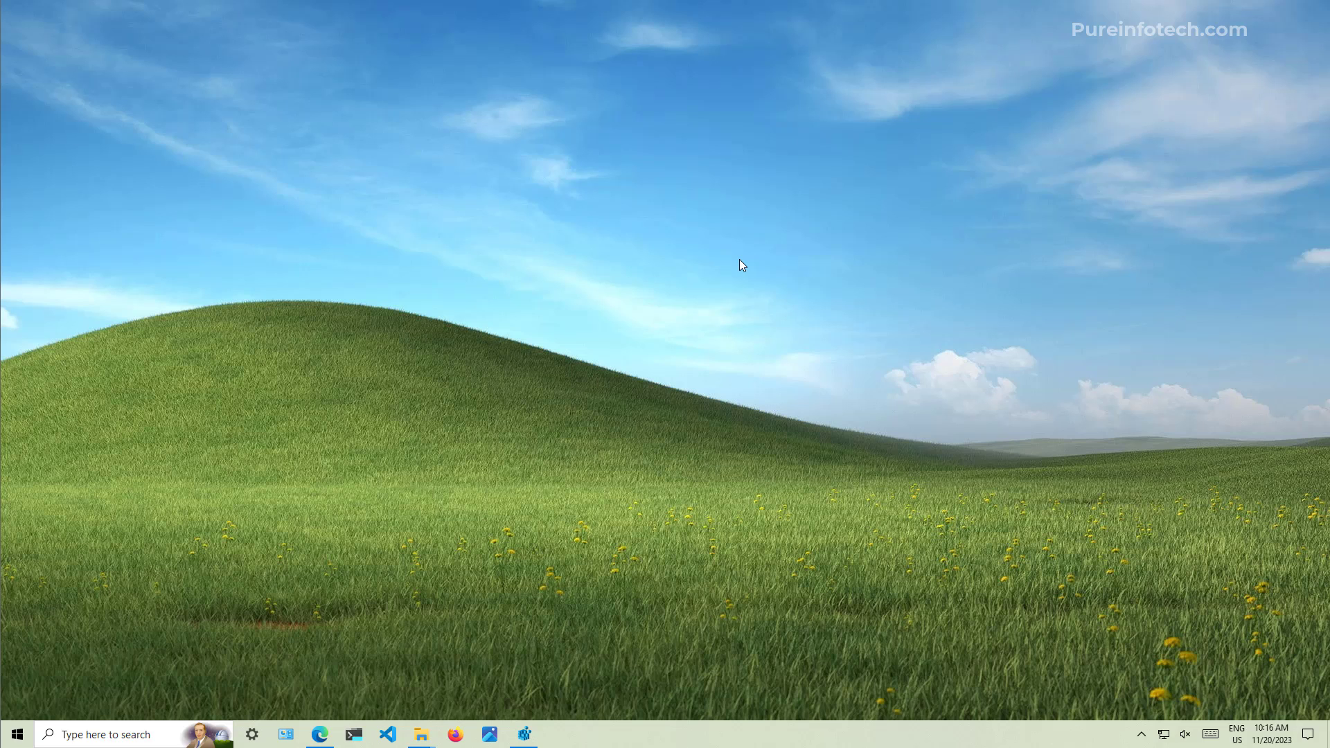
Step: Launch Terminal Preview as administrator from the Start search
{"action": "key", "text": "super"}
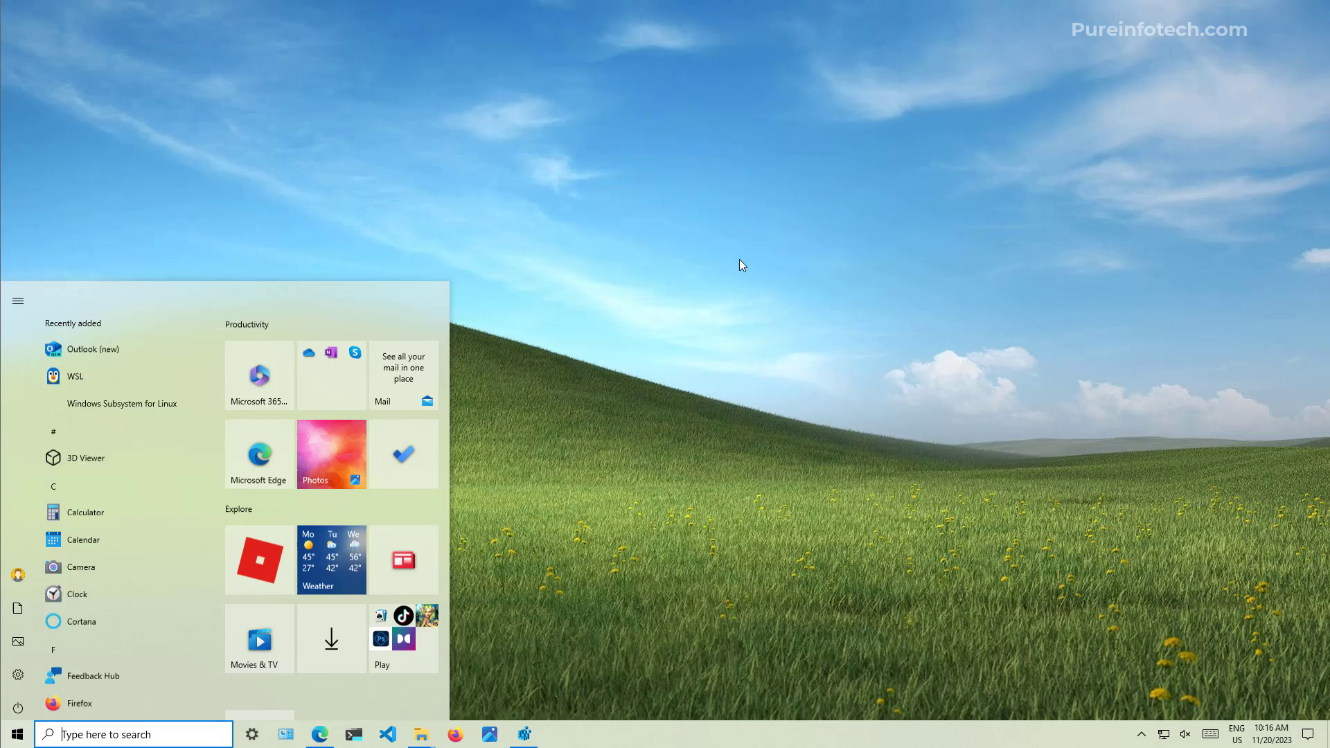
{"action": "type", "text": "ter"}
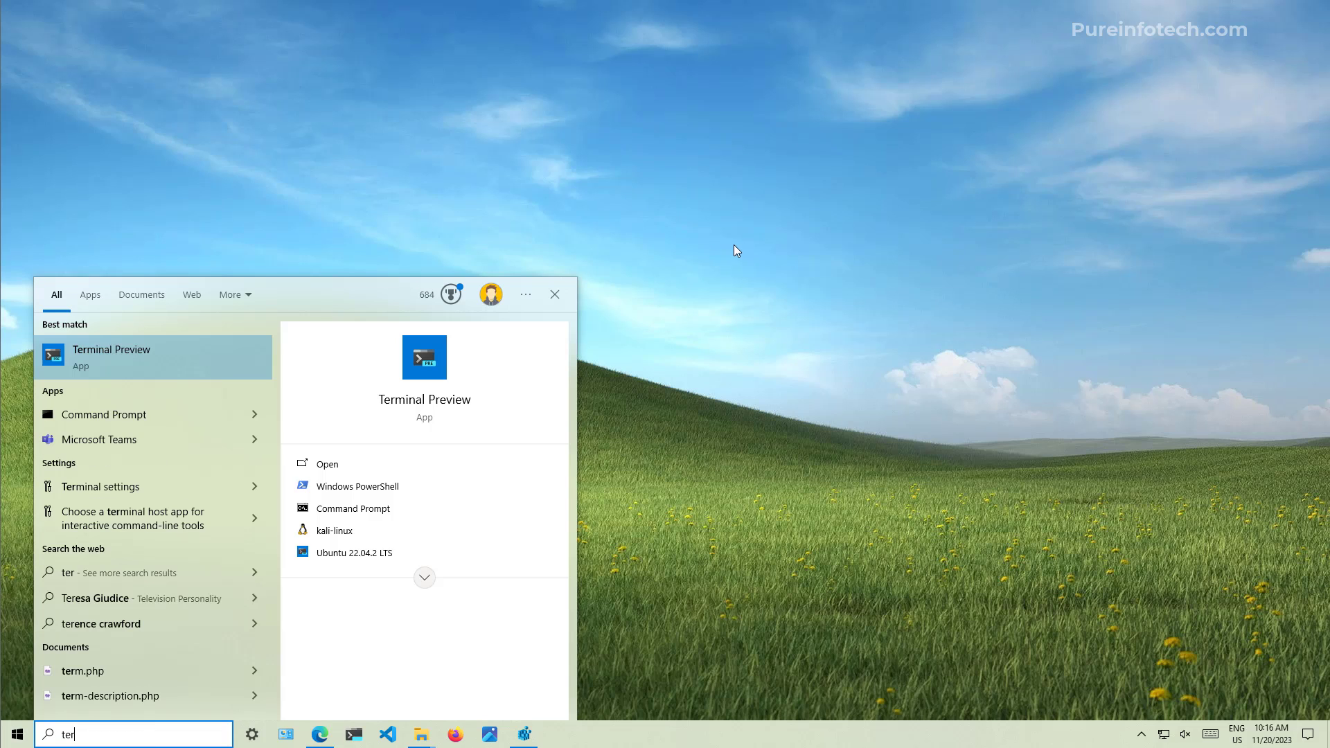
{"action": "right_click", "coordinate": [154, 363]}
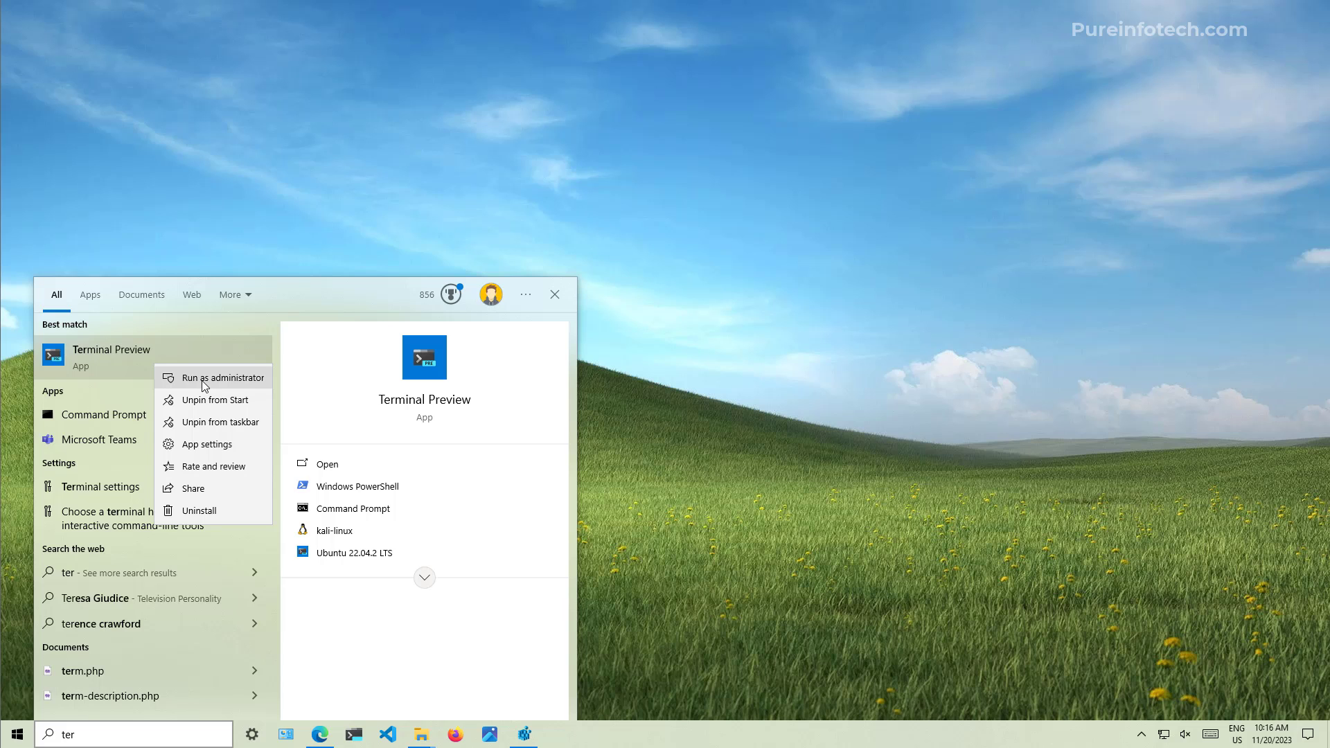
{"action": "left_click", "coordinate": [205, 383]}
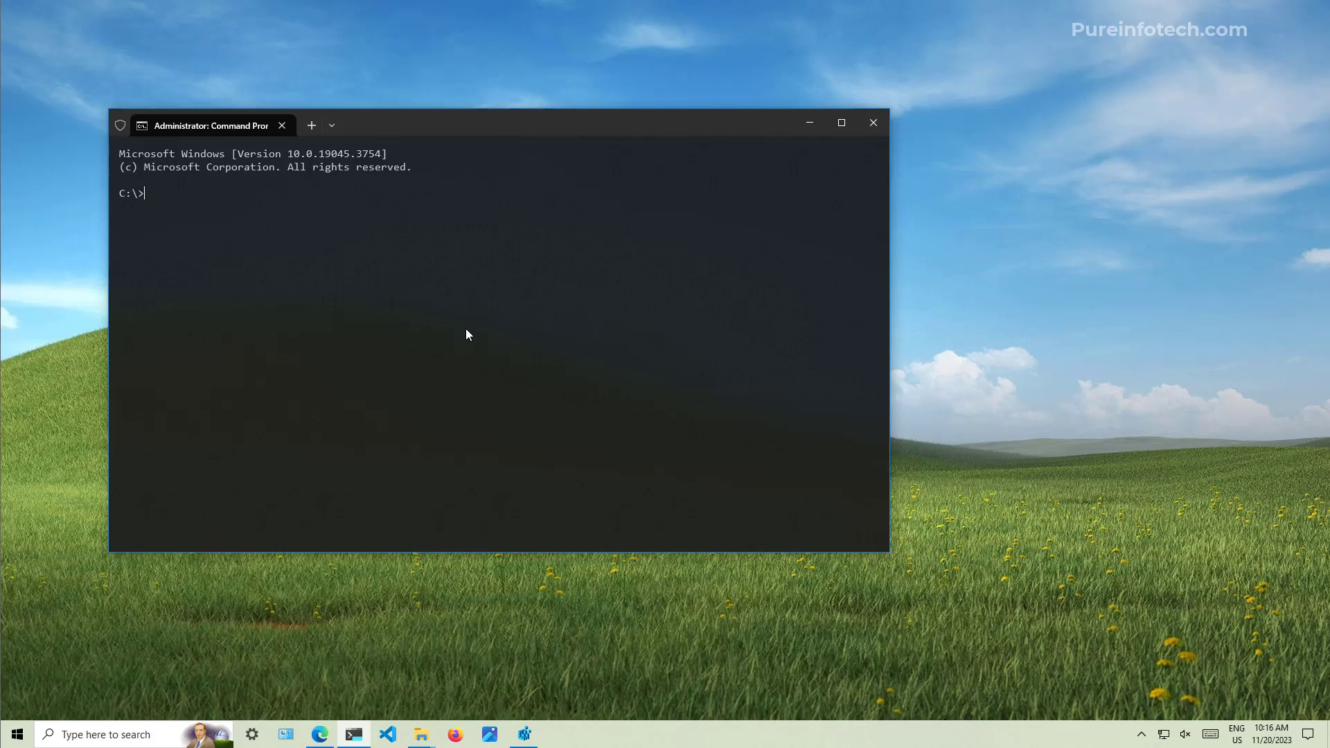
Step: Change into C:\ViVeTool-v0.3.3 and list its four files with dir
{"action": "type", "text": "cd "}
{"action": "type", "text": "c"}
{"action": "key", "text": "Tab"}
{"action": "key", "text": "Return"}
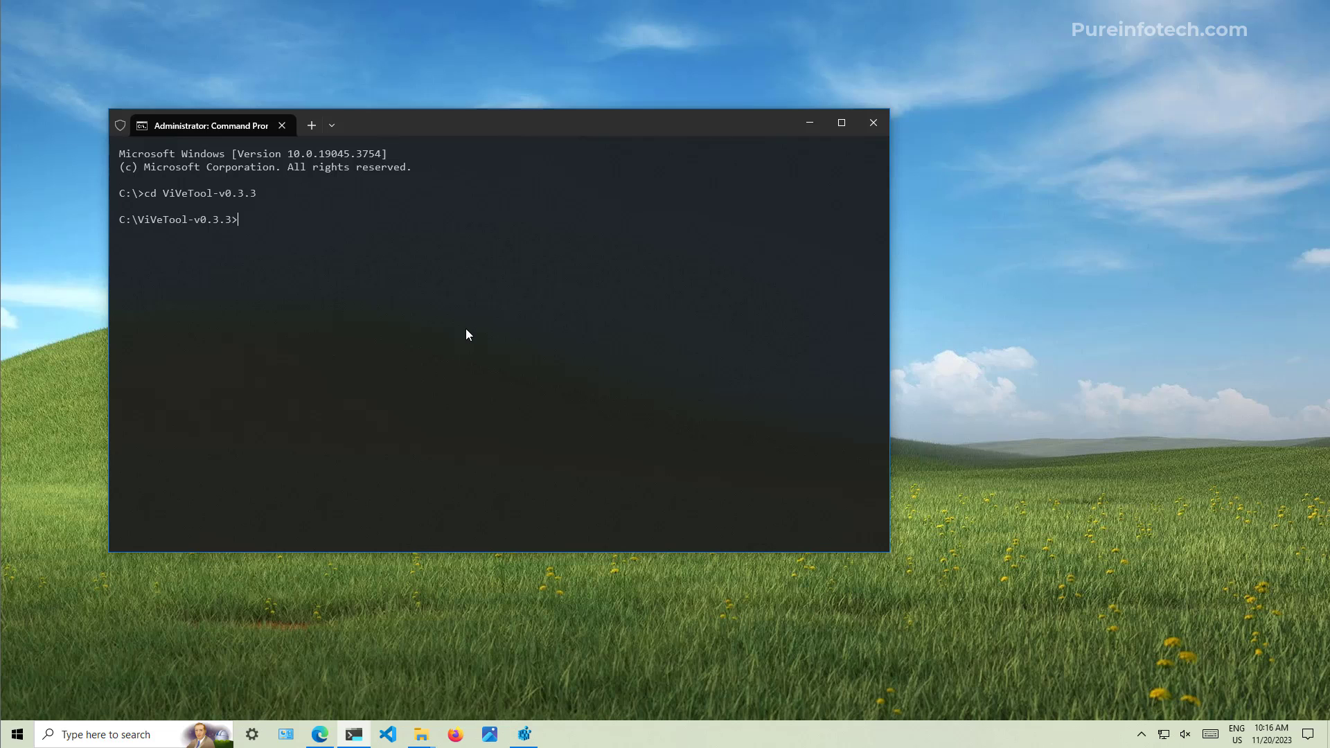
{"action": "type", "text": "dir"}
{"action": "key", "text": "Return"}
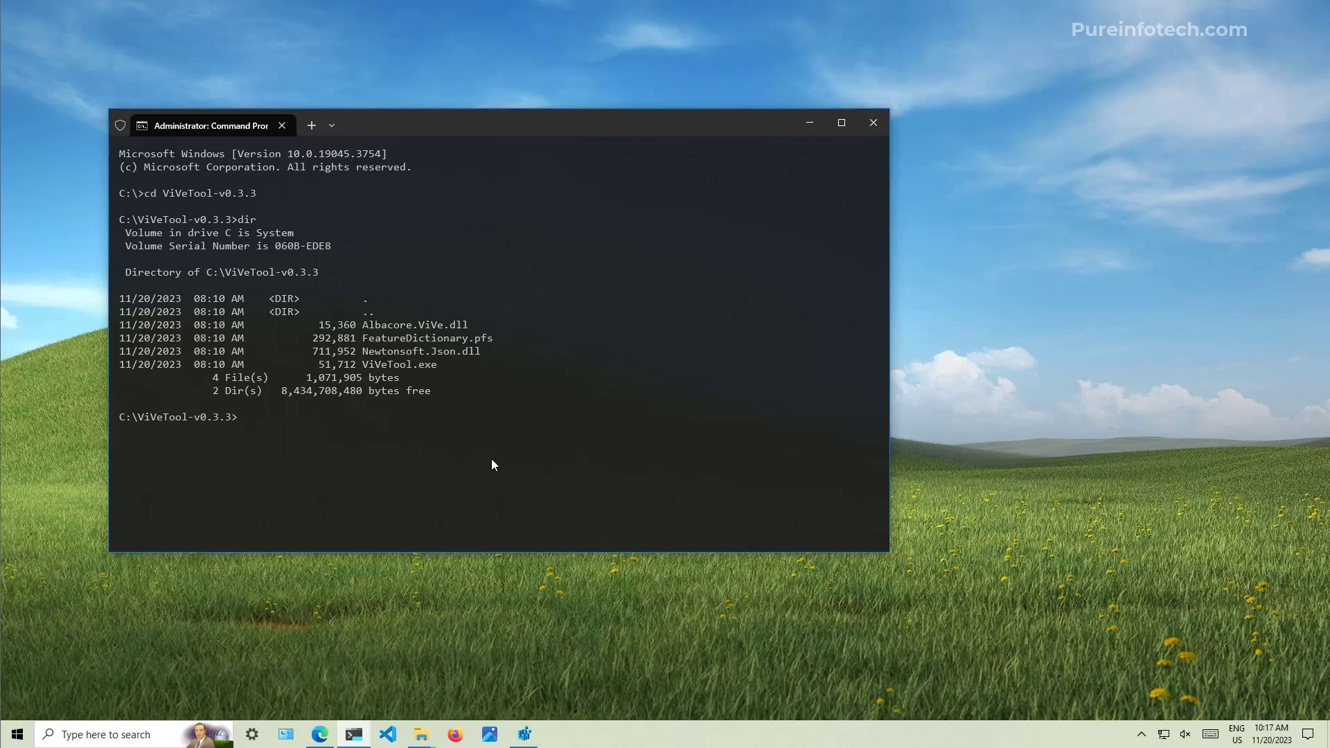
Step: Run vivetool /enable /id:46686174,47530616,44755019 and close the terminal after it succeeds
{"action": "type", "text": "vivetool /enable /id:46686174,47530616,44755019"}
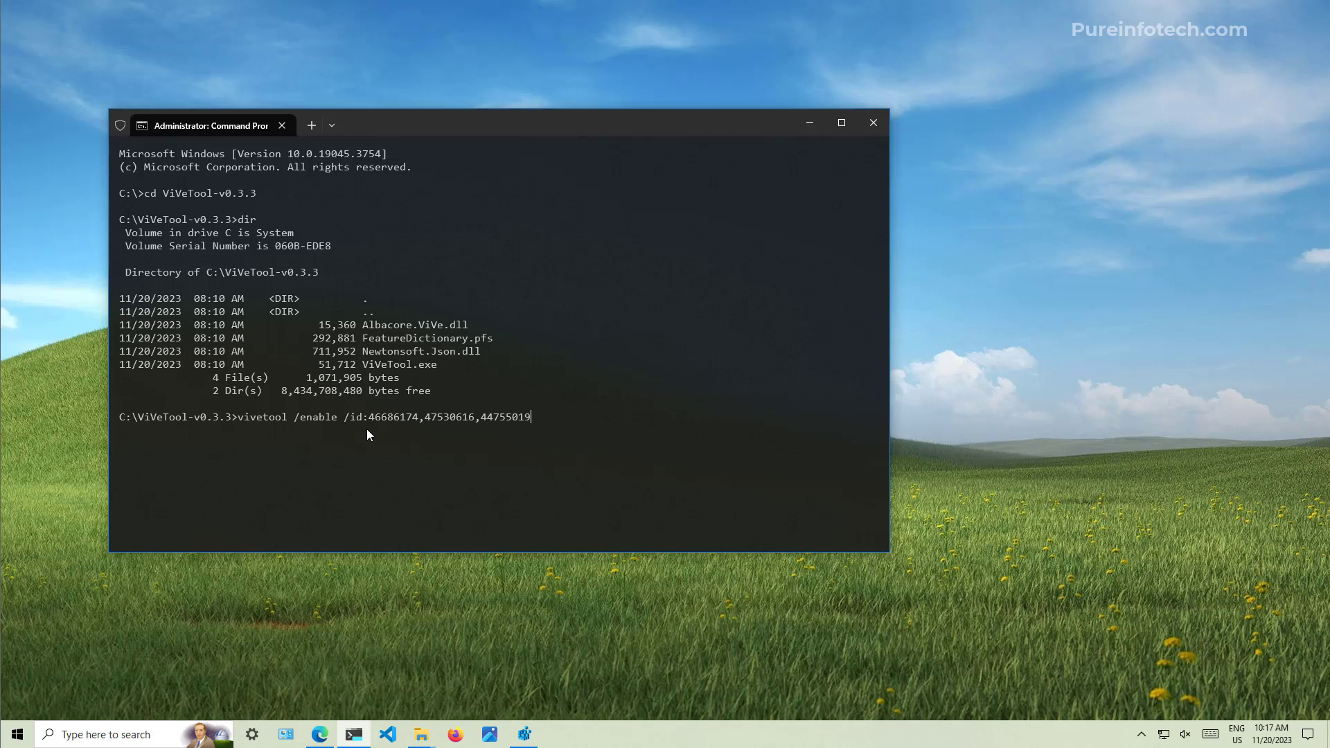
{"action": "scroll", "coordinate": [386, 452], "scroll_direction": "up", "scroll_amount": 4}
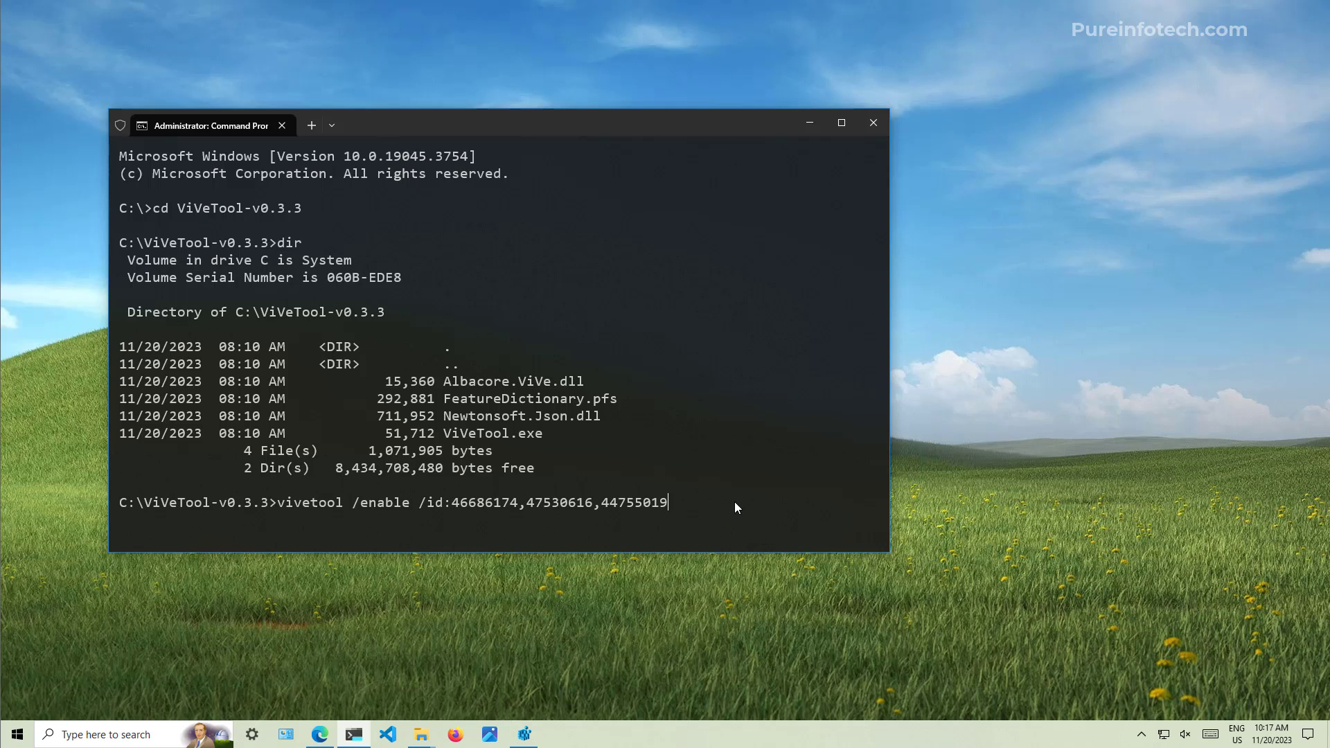
{"action": "key", "text": "Return"}
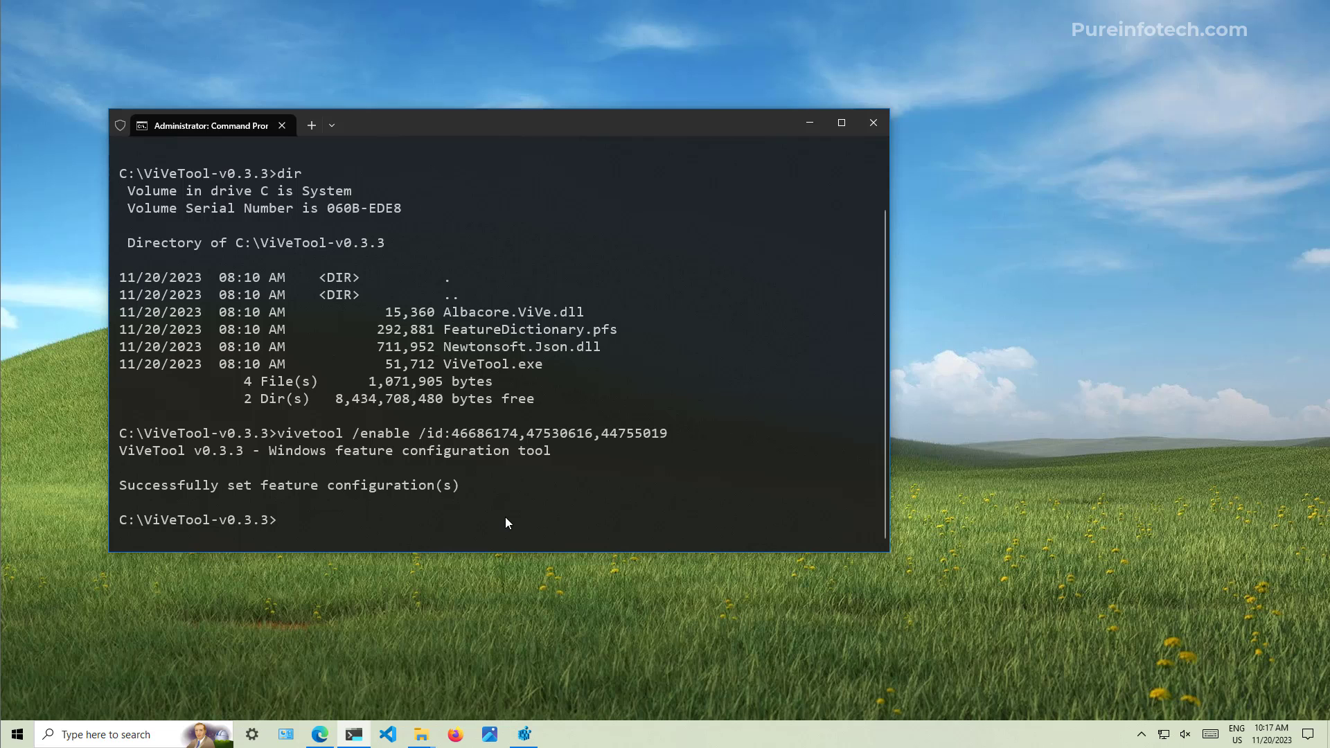
{"action": "left_click", "coordinate": [873, 123]}
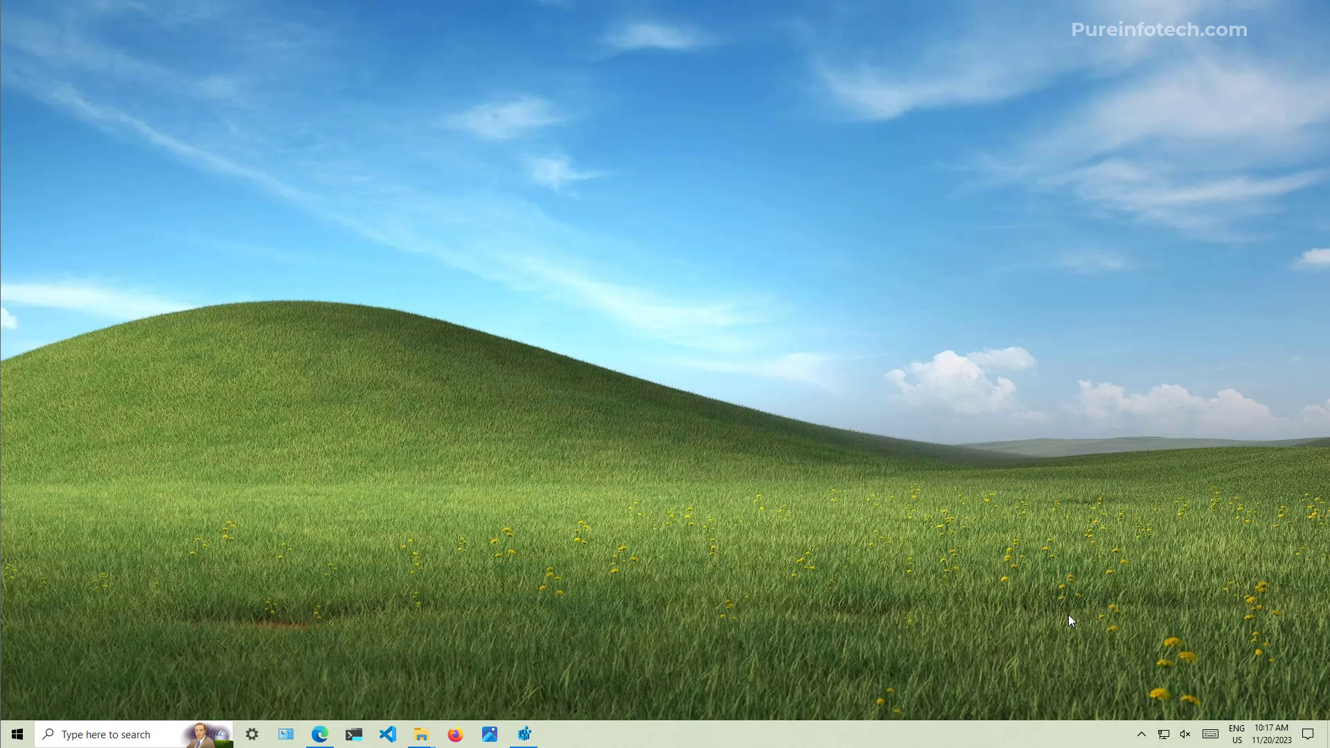
Step: Turn on Show Copilot (preview) button from the taskbar's right-click menu
{"action": "right_click", "coordinate": [930, 738]}
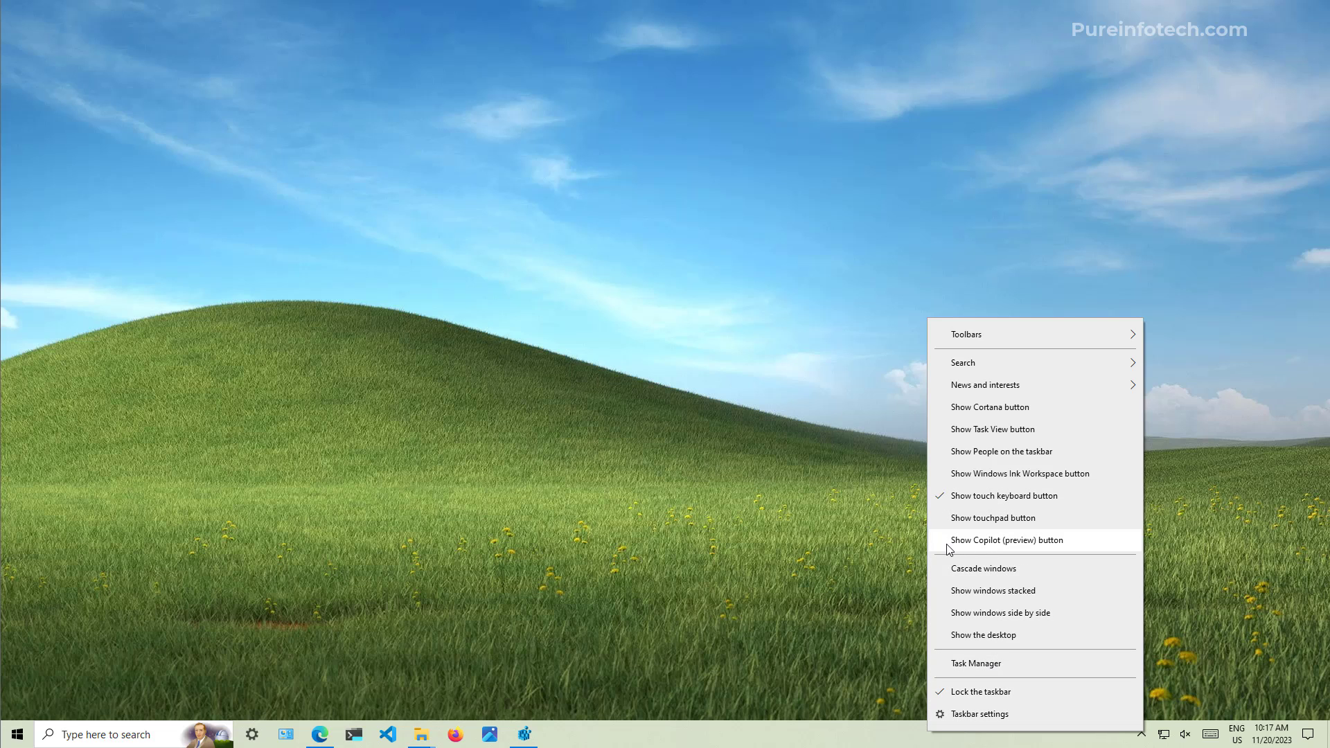
{"action": "left_click", "coordinate": [1026, 549]}
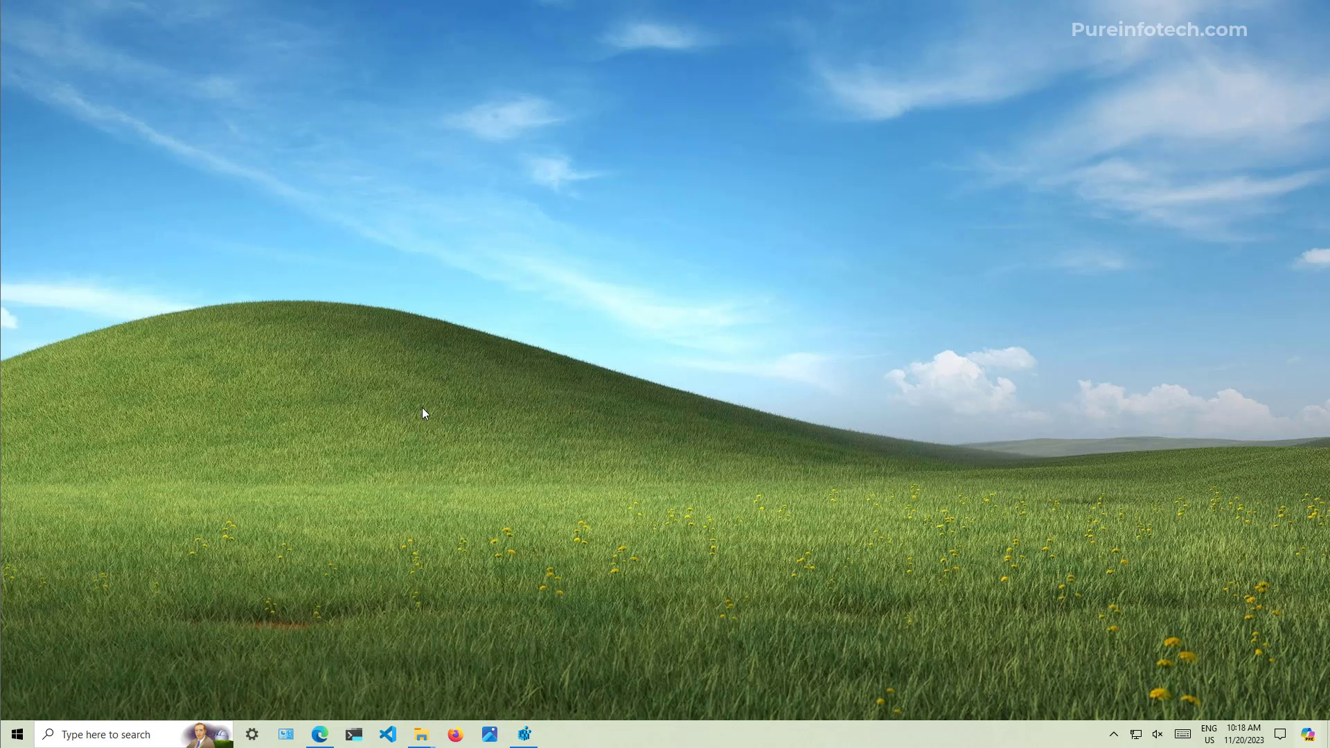
Step: Launch Registry Editor via the regi search and enlarge its window
{"action": "key", "text": "super"}
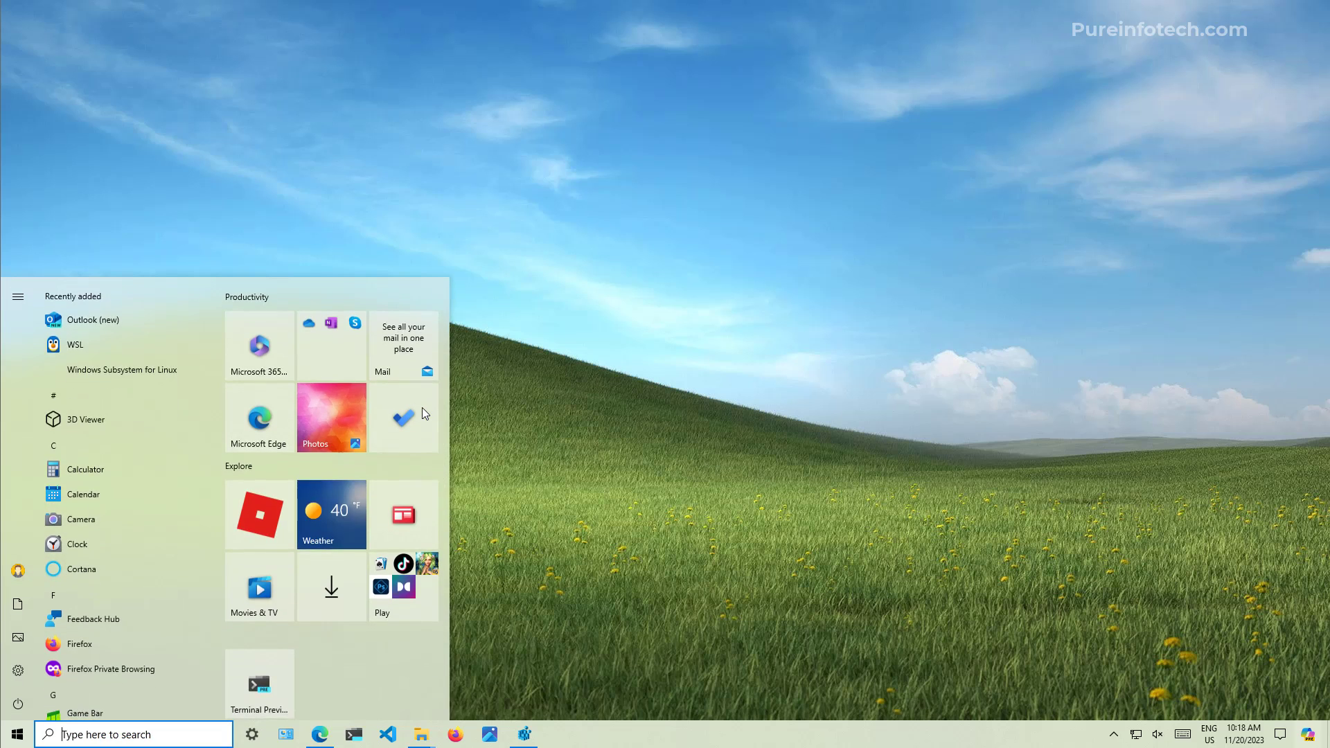
{"action": "type", "text": "regi"}
{"action": "left_click", "coordinate": [148, 356]}
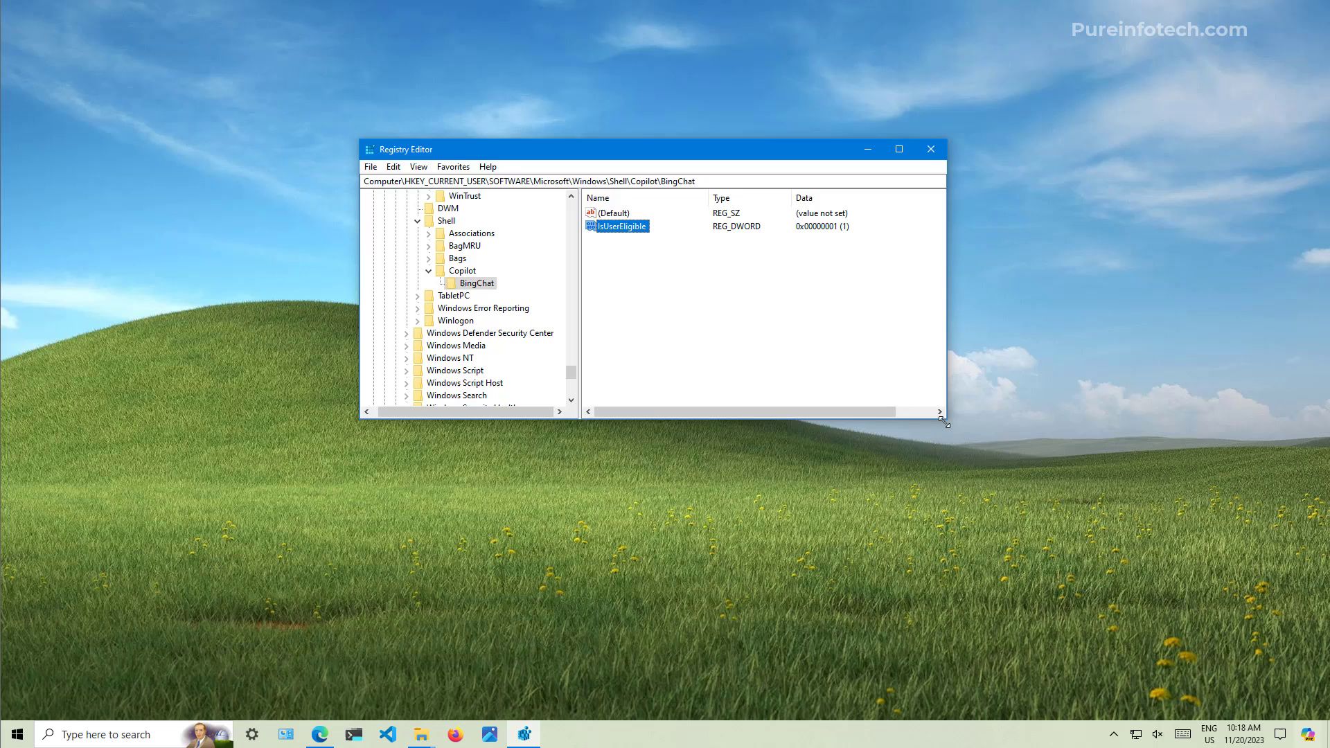
{"action": "left_click_drag", "start_coordinate": [942, 425], "coordinate": [1017, 512]}
Step: Verify IsUserEligible under Shell\Copilot\BingChat holds 1, then close Registry Editor
{"action": "left_click", "coordinate": [723, 183]}
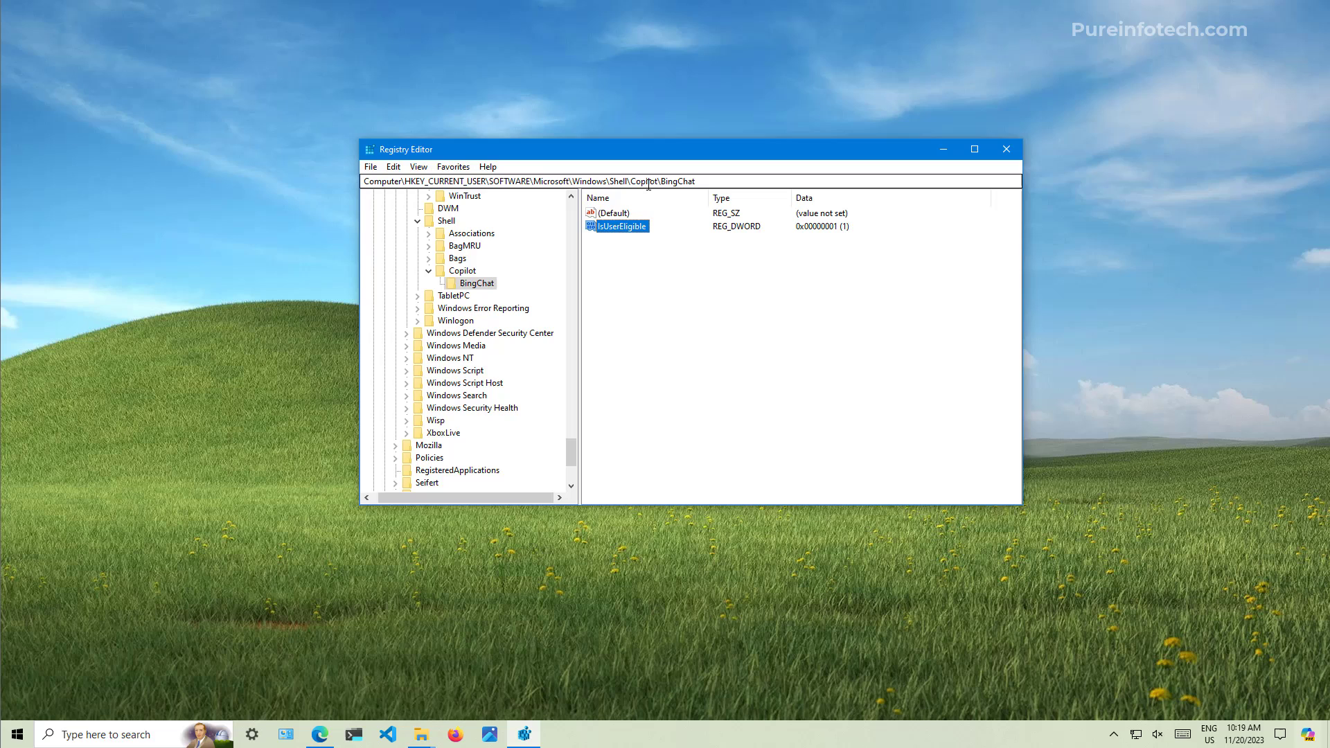
{"action": "left_click", "coordinate": [714, 296]}
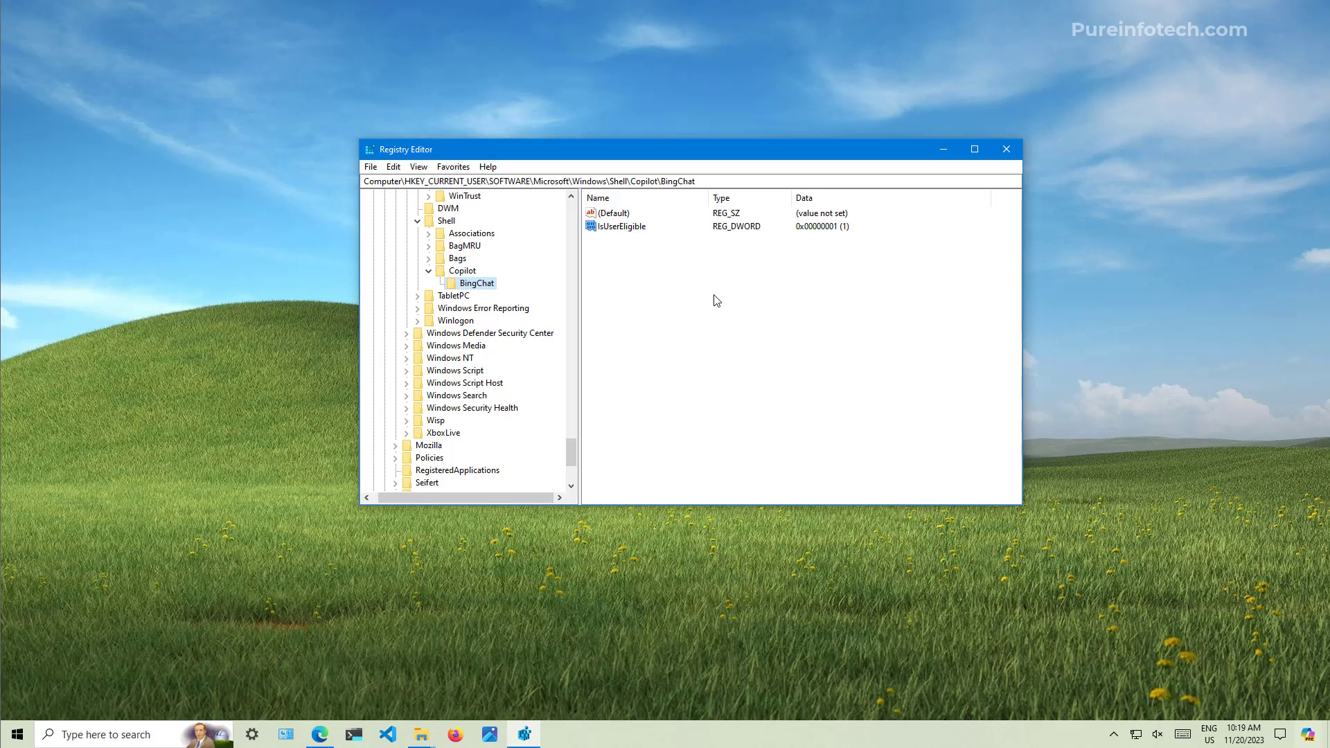
{"action": "left_click", "coordinate": [618, 229]}
{"action": "double_click", "coordinate": [626, 226]}
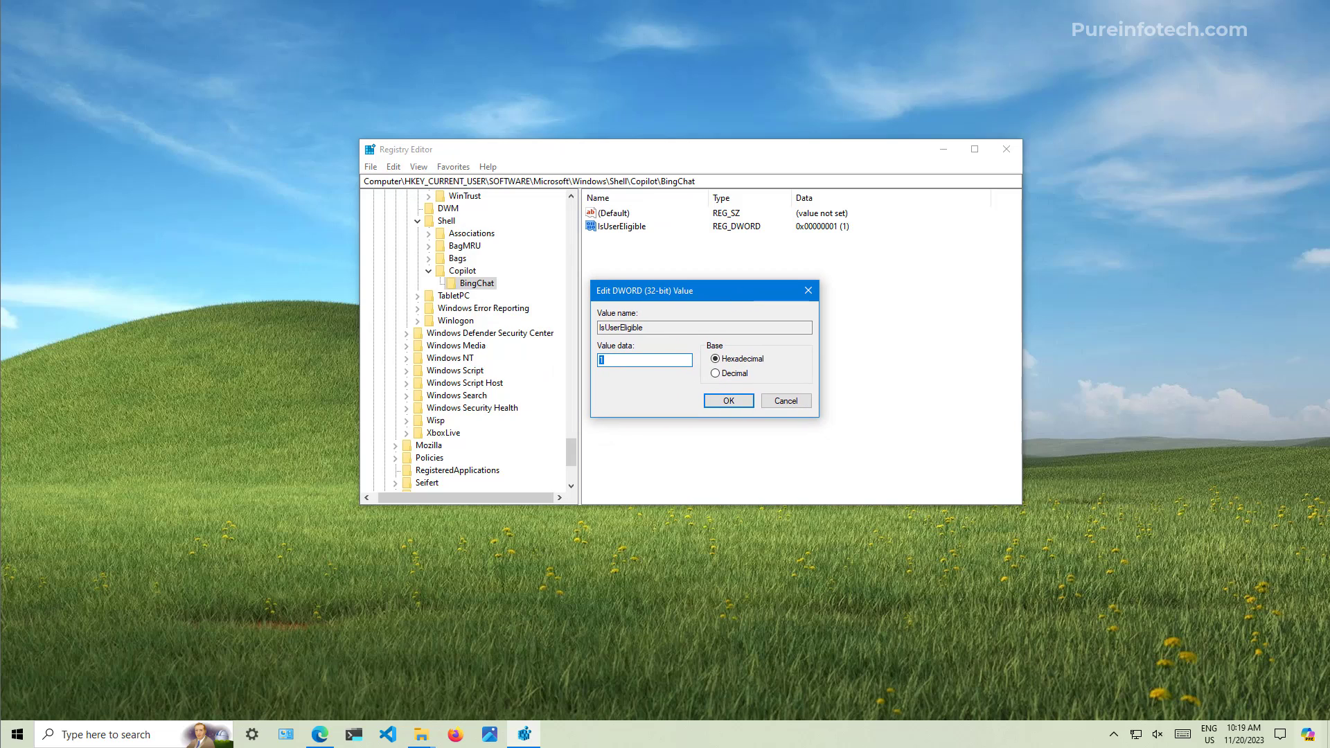
{"action": "left_click", "coordinate": [627, 360]}
{"action": "left_click", "coordinate": [726, 404]}
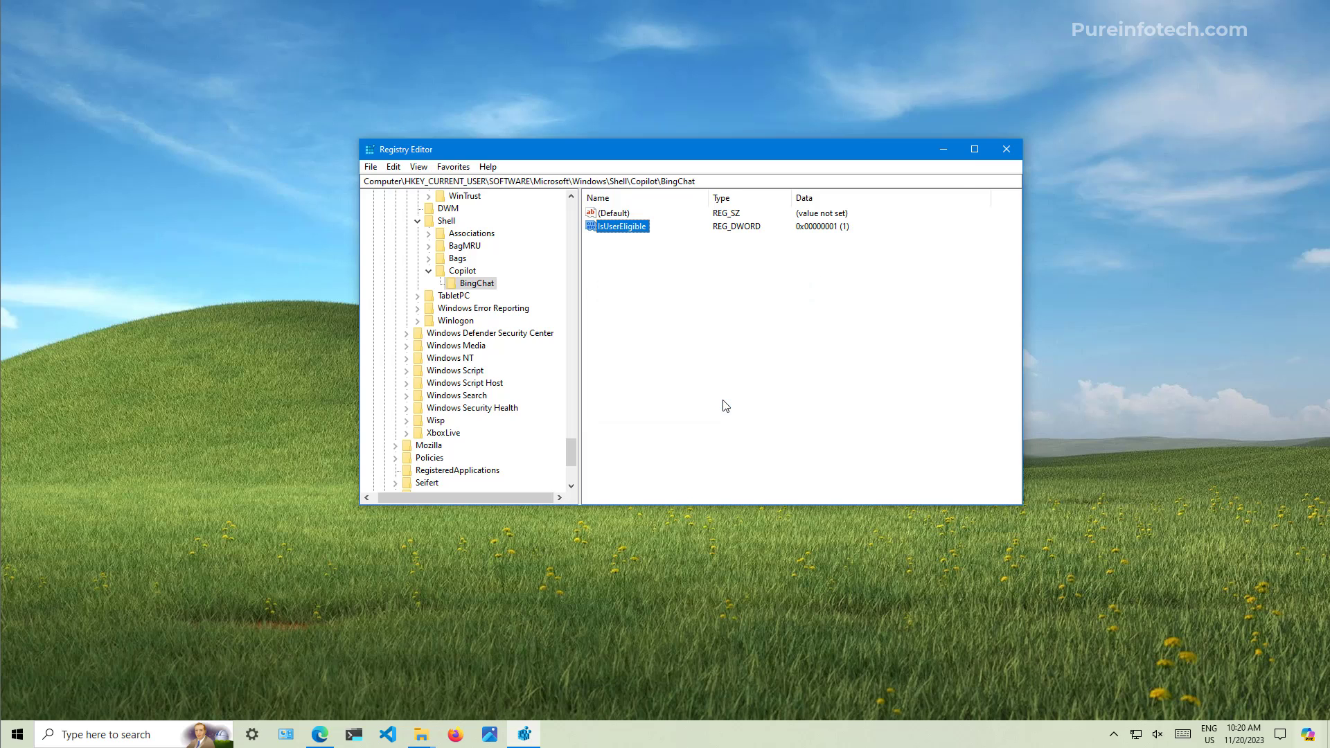
{"action": "left_click", "coordinate": [1002, 156]}
Step: Check the Start menu power options, then open the Copilot (preview) side pane from the taskbar
{"action": "left_click", "coordinate": [17, 734]}
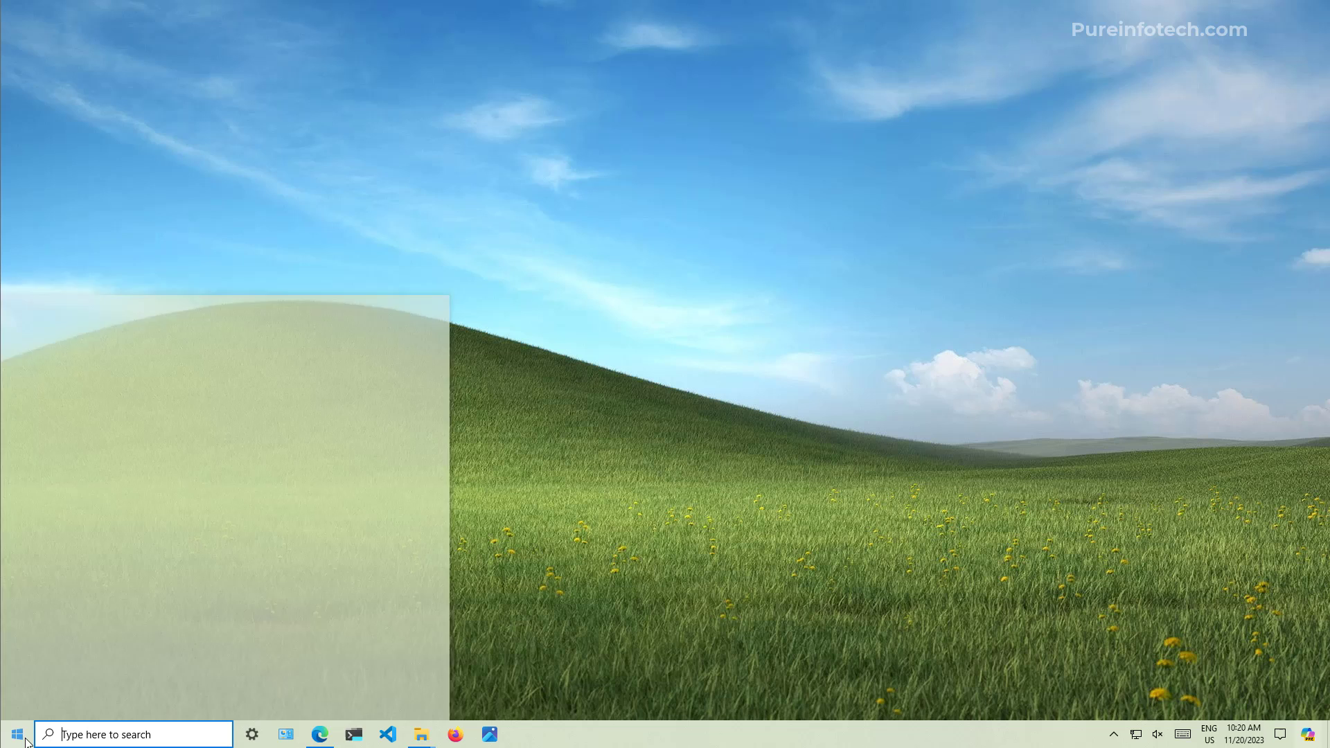
{"action": "left_click", "coordinate": [15, 705]}
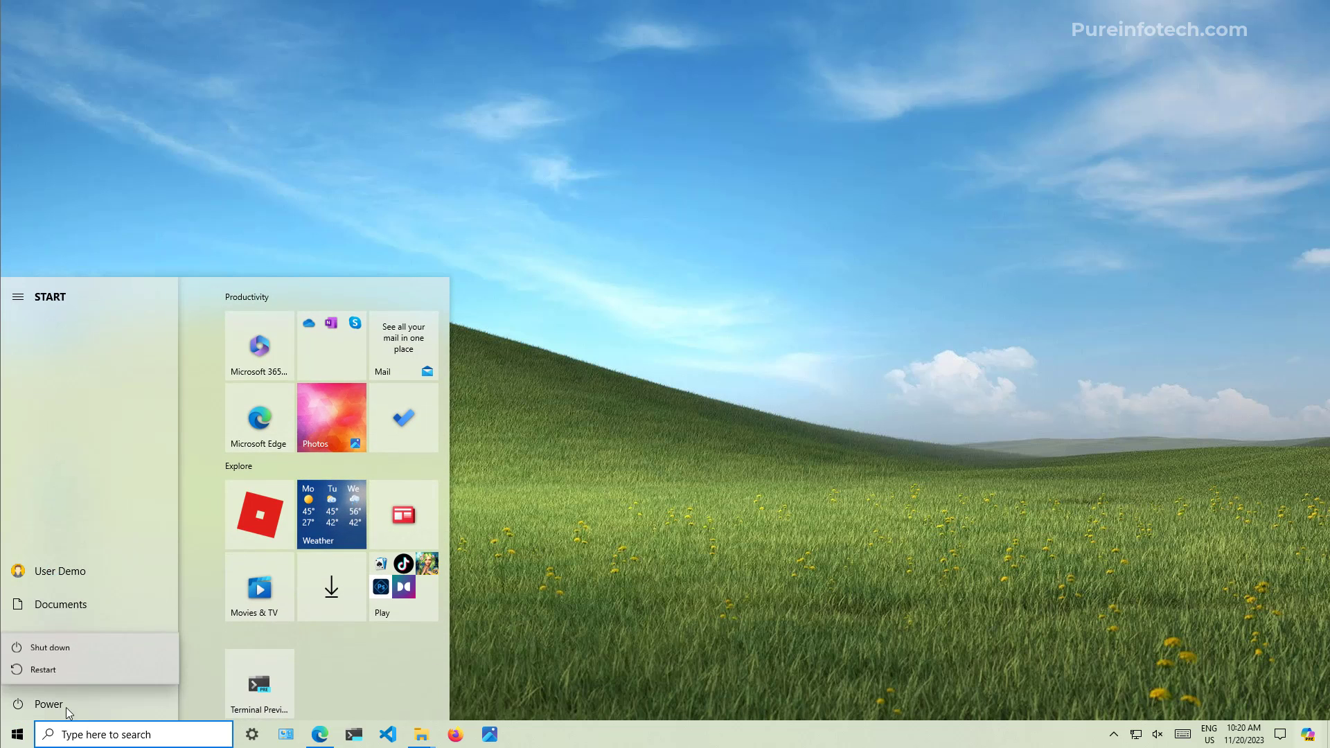
{"action": "left_click", "coordinate": [679, 451]}
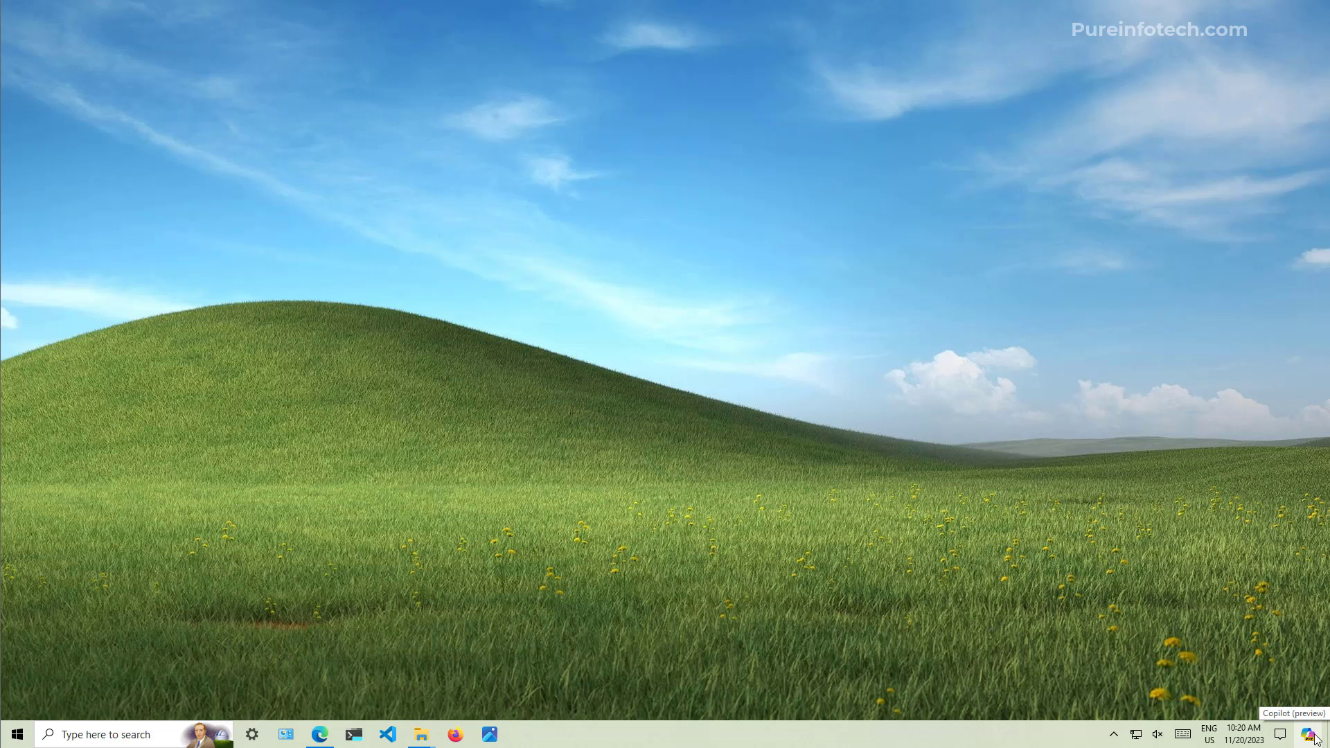
{"action": "right_click", "coordinate": [970, 728]}
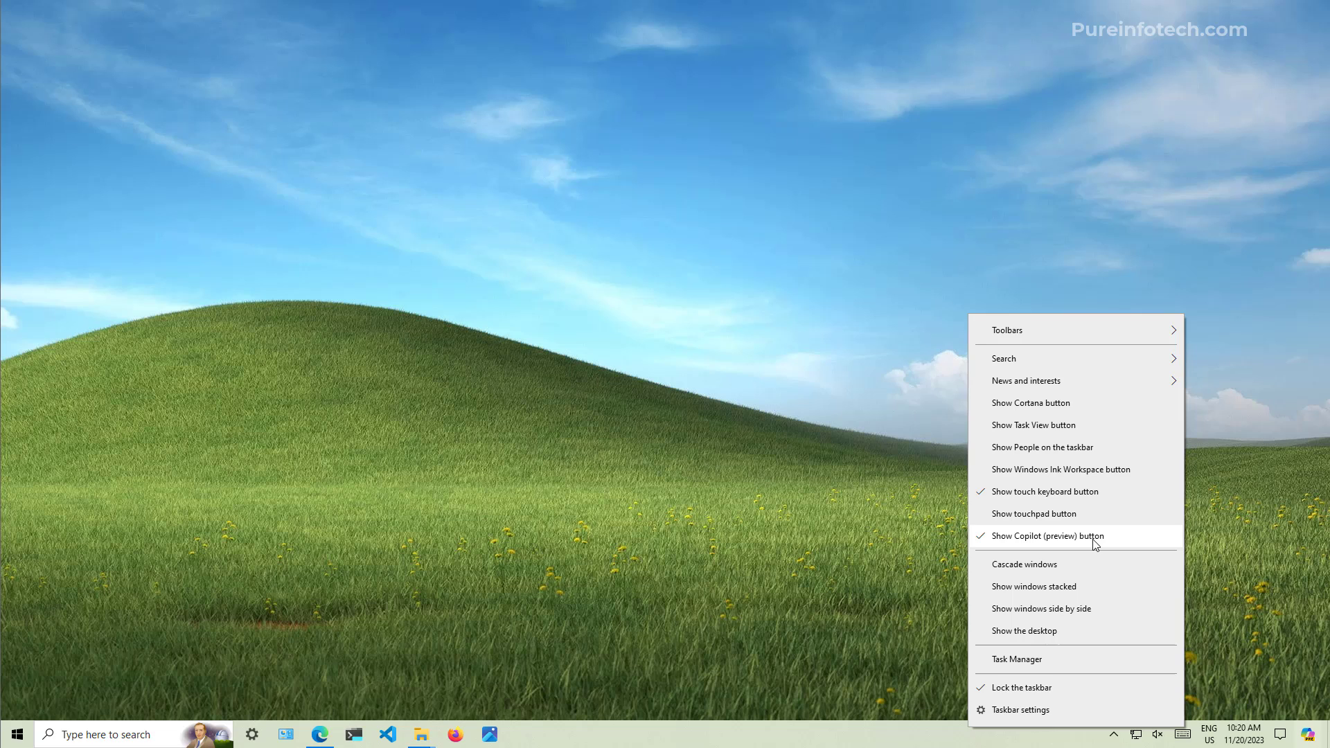
{"action": "left_click", "coordinate": [1309, 734]}
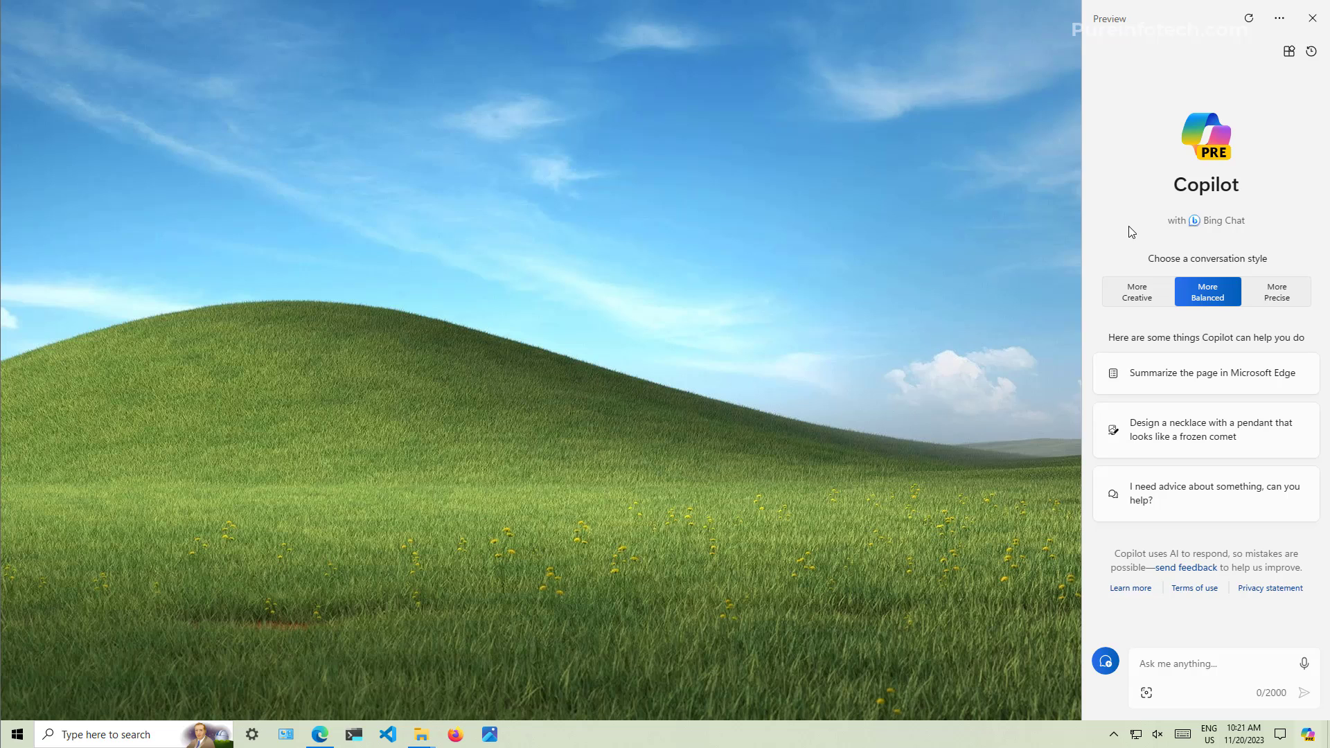
{"action": "right_click", "coordinate": [564, 737]}
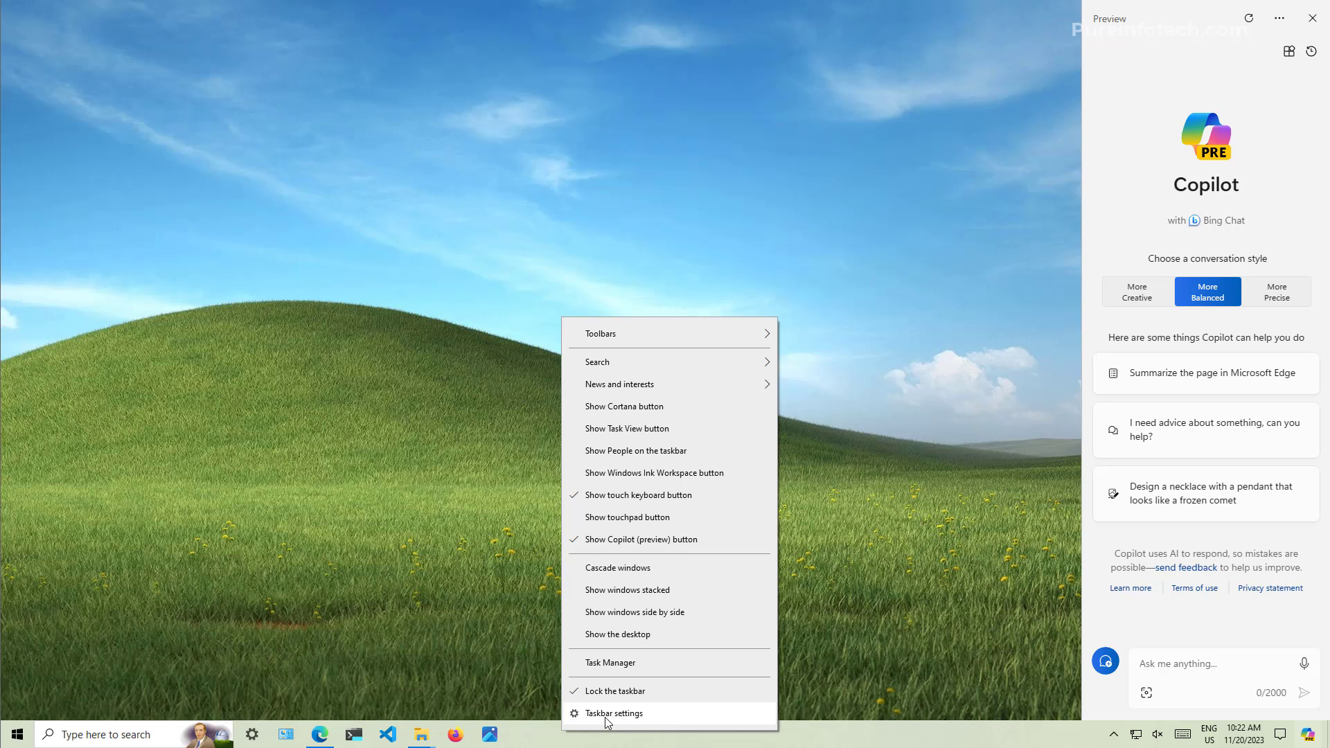
{"action": "left_click", "coordinate": [609, 718]}
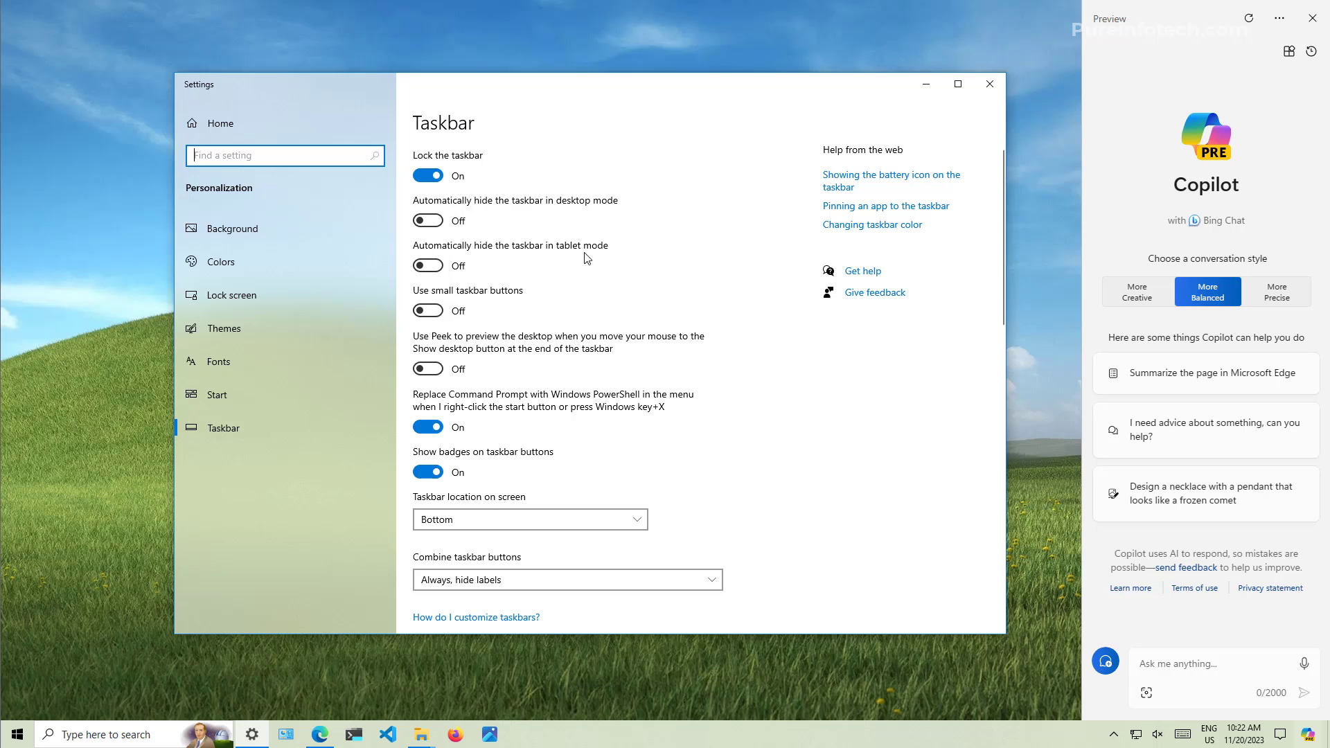
{"action": "scroll", "coordinate": [645, 458], "scroll_direction": "down", "scroll_amount": 5}
{"action": "scroll", "coordinate": [645, 458], "scroll_direction": "down", "scroll_amount": 6}
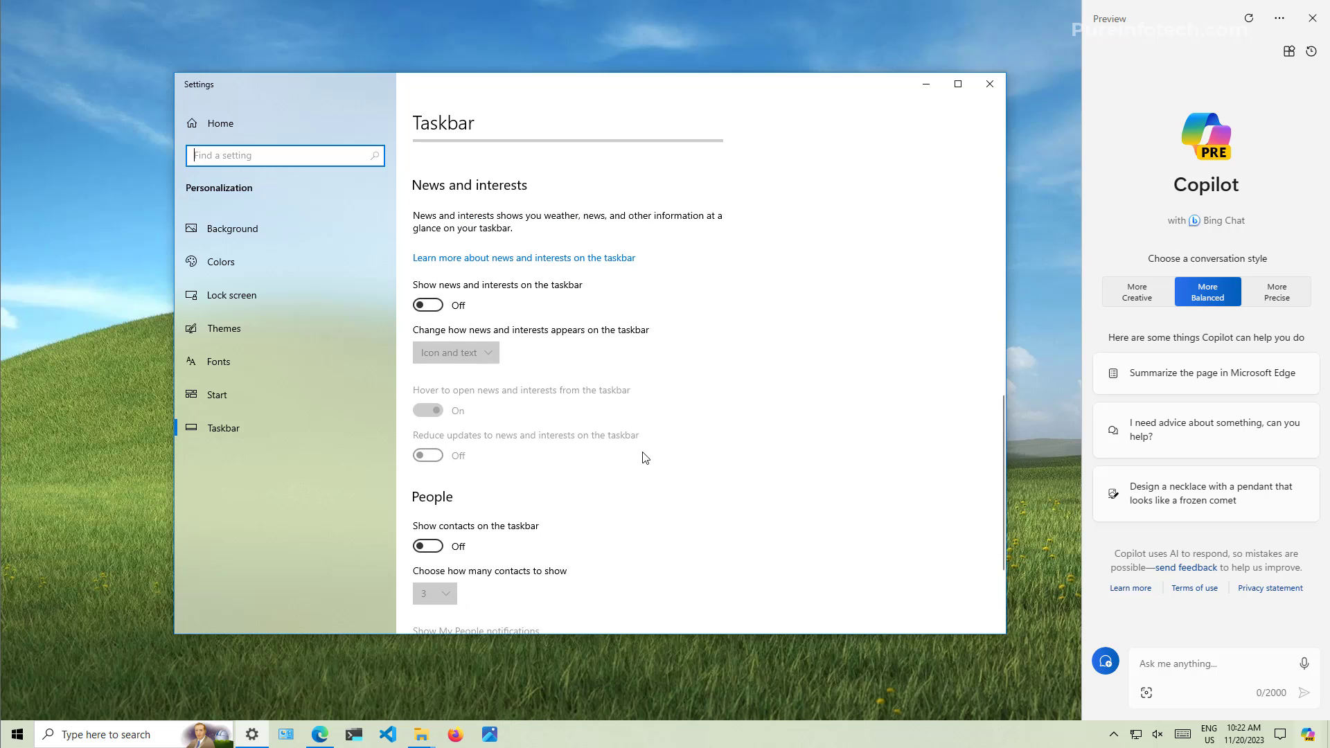
{"action": "key", "text": "super+d"}
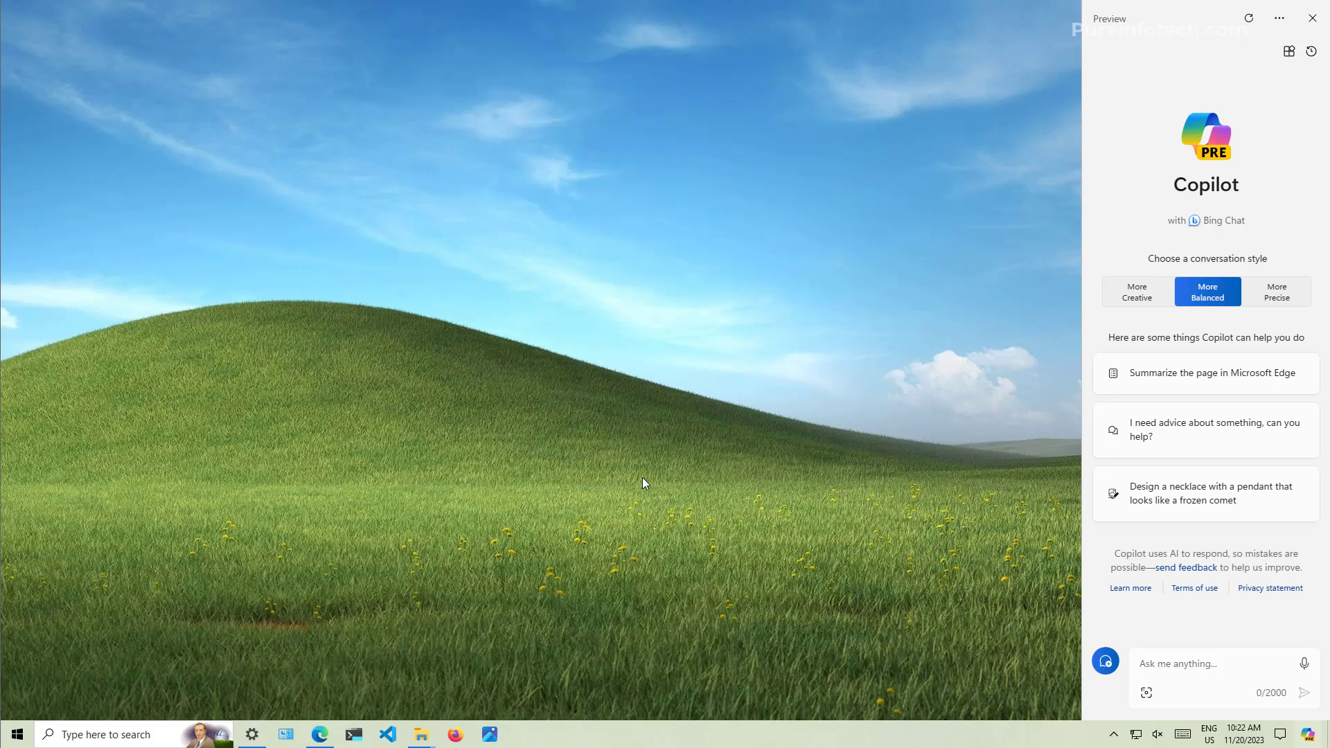
{"action": "right_click", "coordinate": [675, 736]}
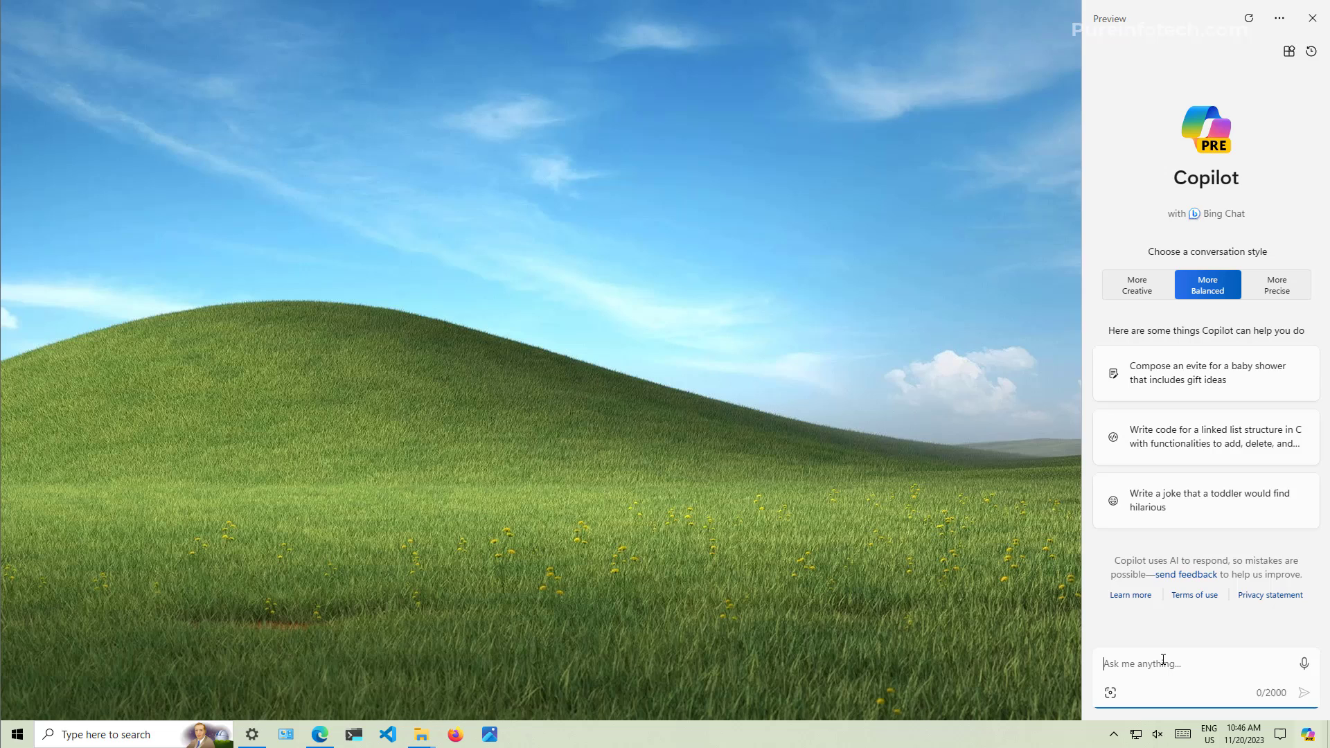
Step: Refresh the chat and ask Copilot "what's whndows 10" to get a description of Windows 10
{"action": "left_click", "coordinate": [1251, 21]}
{"action": "left_click", "coordinate": [1142, 665]}
{"action": "type", "text": "what's"}
{"action": "type", "text": " whndows 10"}
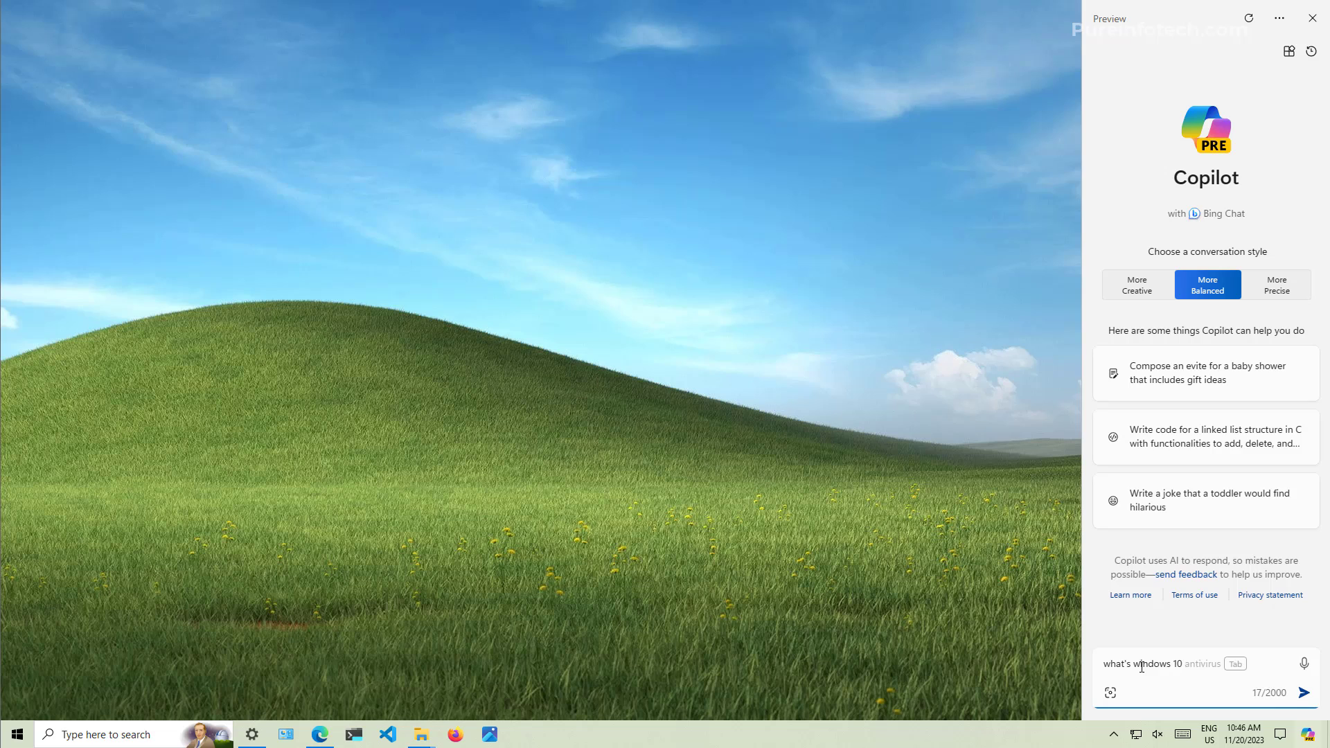
{"action": "key", "text": "Return"}
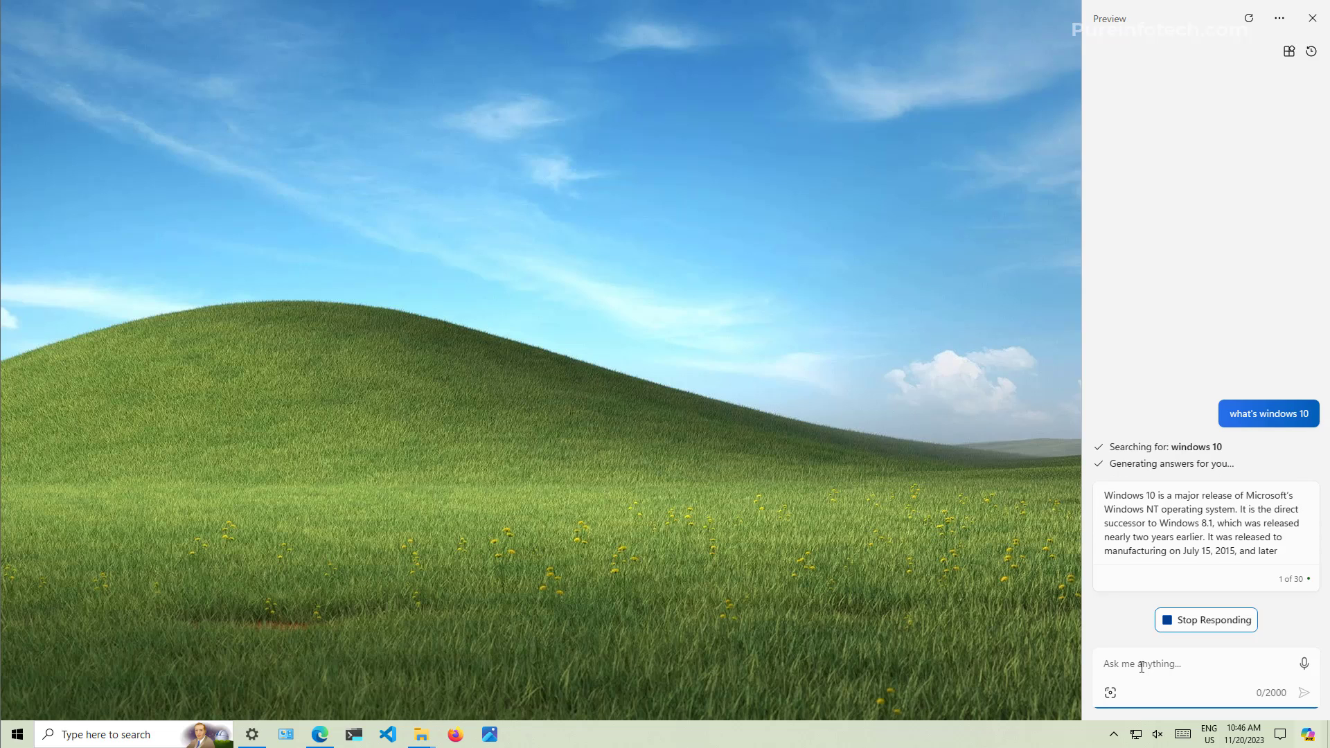
Step: Close and reopen the Copilot pane, then refresh it back to the welcome screen
{"action": "left_click", "coordinate": [1315, 20]}
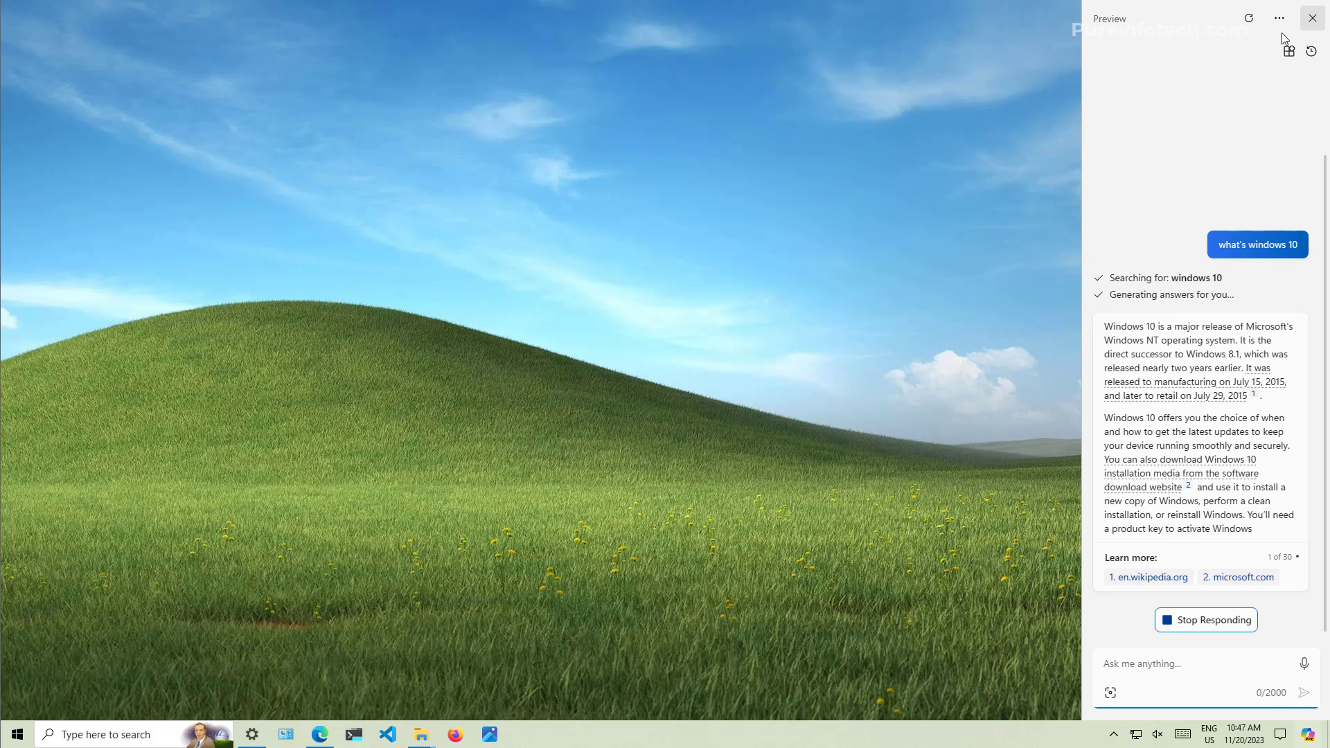
{"action": "left_click", "coordinate": [1308, 734]}
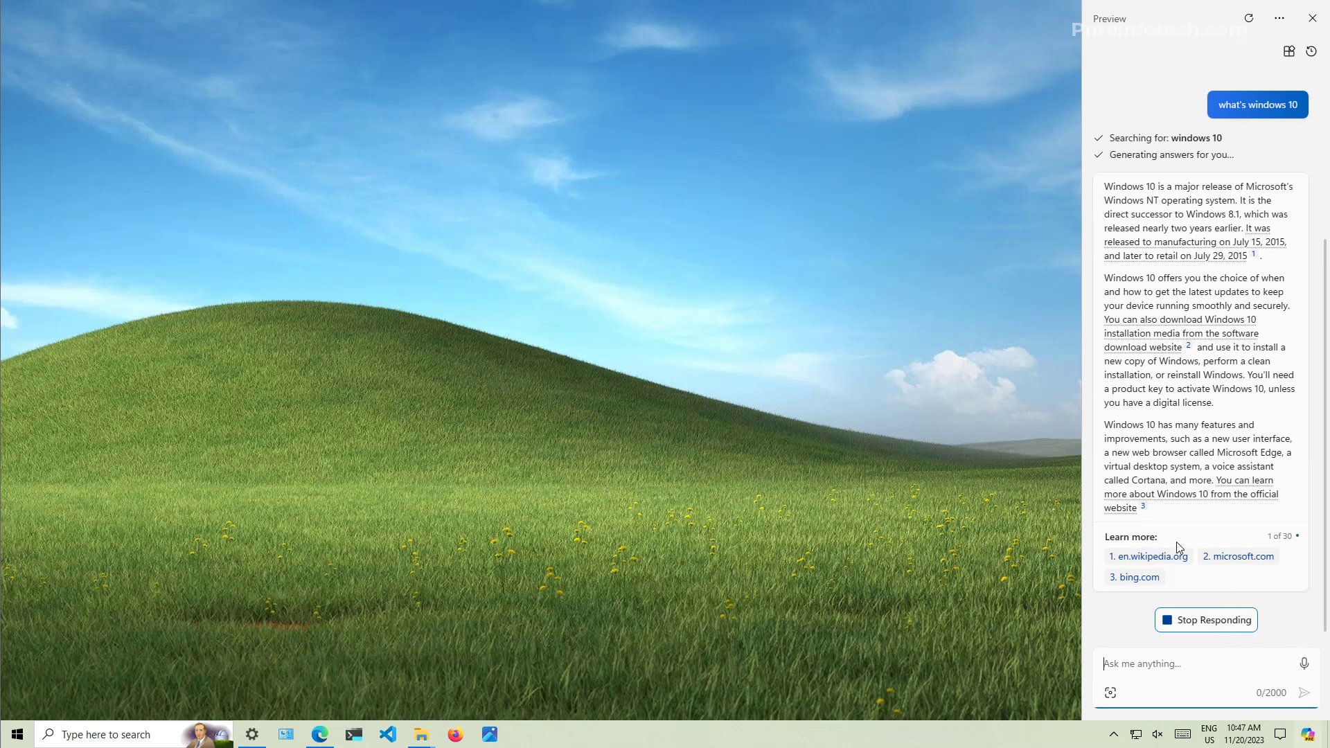
{"action": "left_click", "coordinate": [1249, 19]}
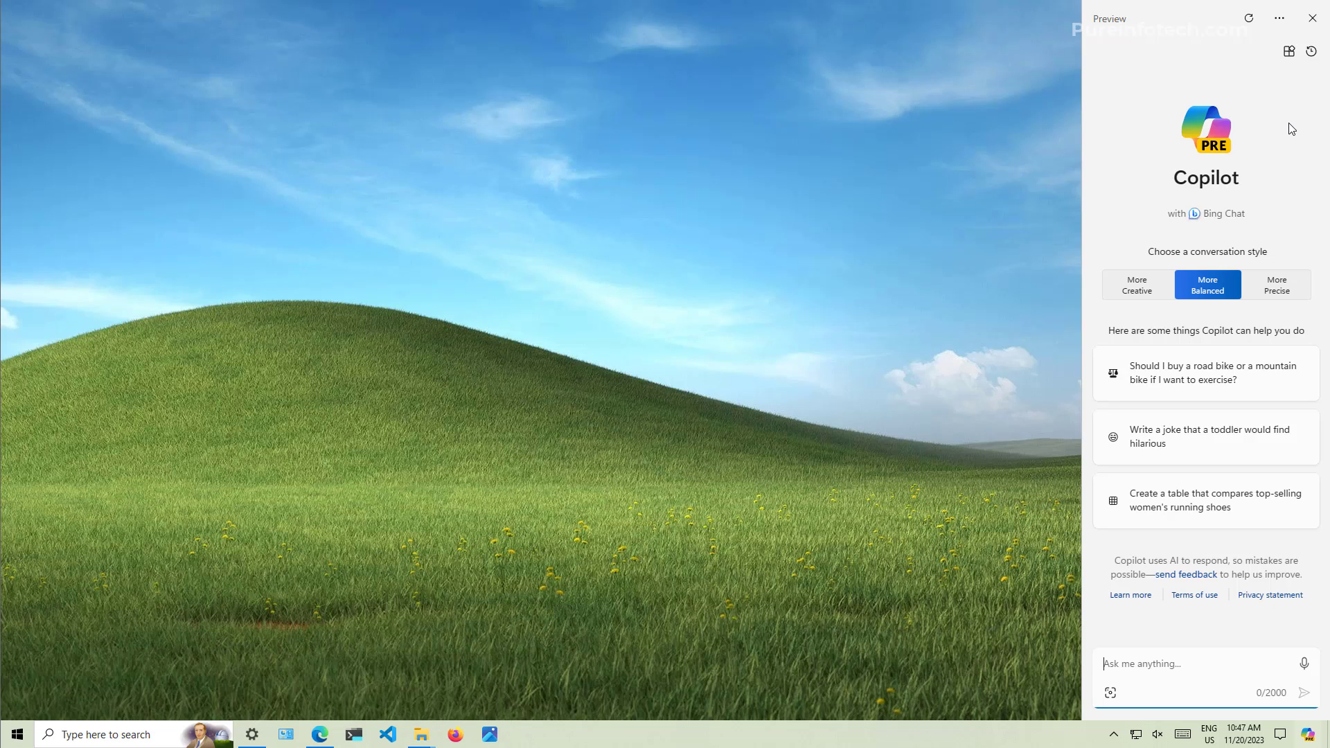
Step: View the Copilot plugins list, then send the prompt 'enable dark mode'
{"action": "left_click", "coordinate": [1290, 61]}
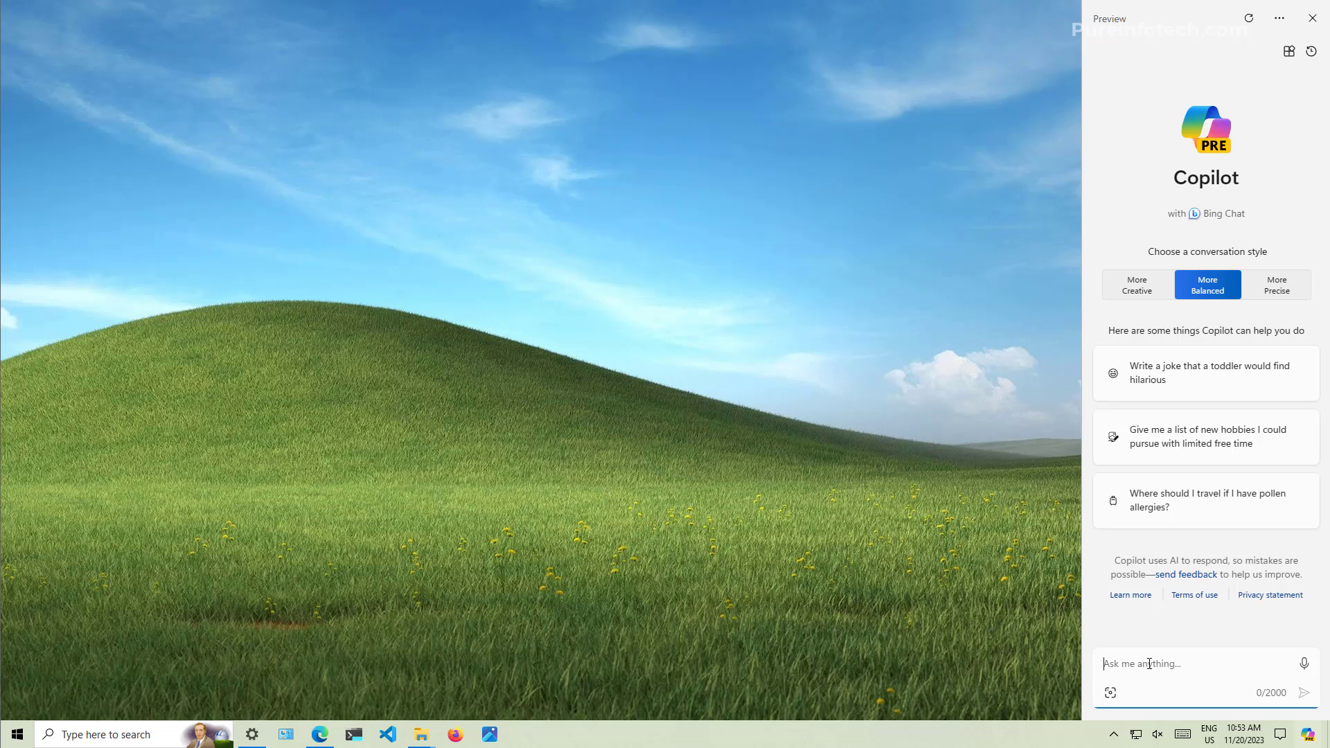
{"action": "type", "text": "enable dark mode"}
{"action": "key", "text": "Return"}
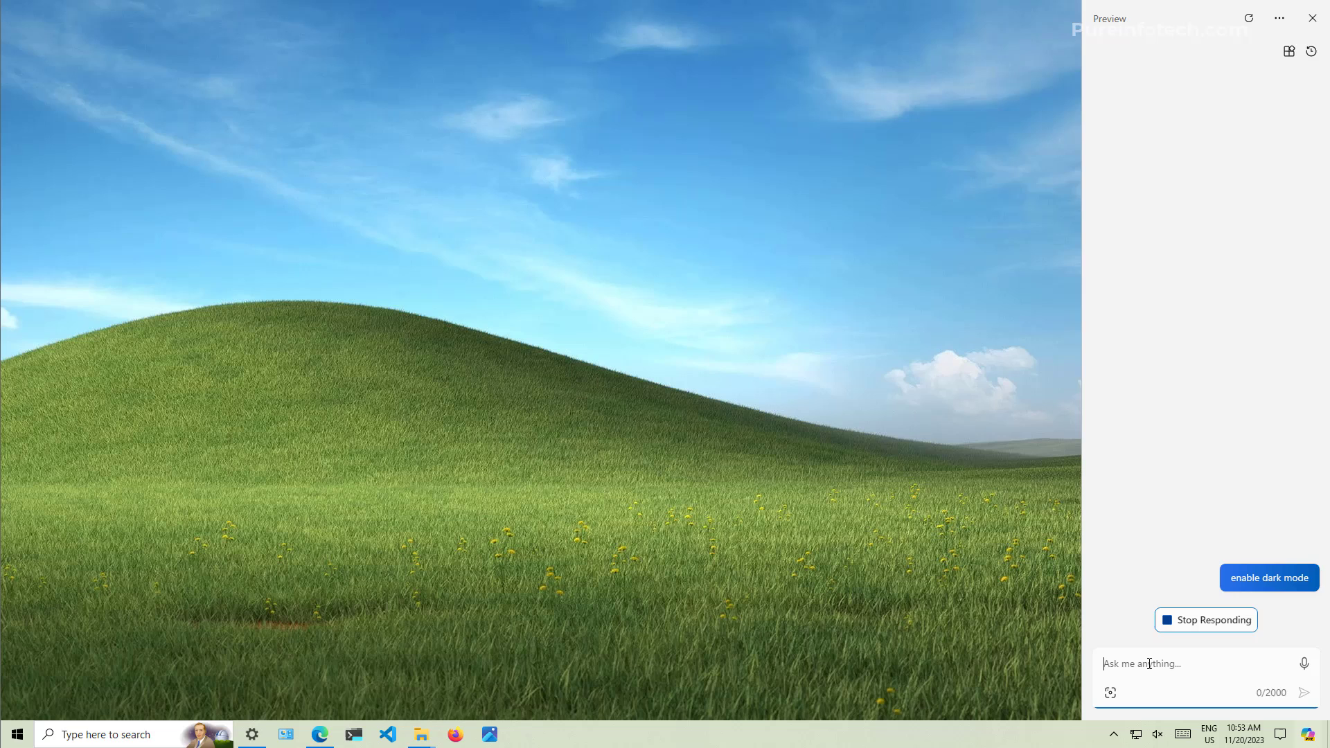